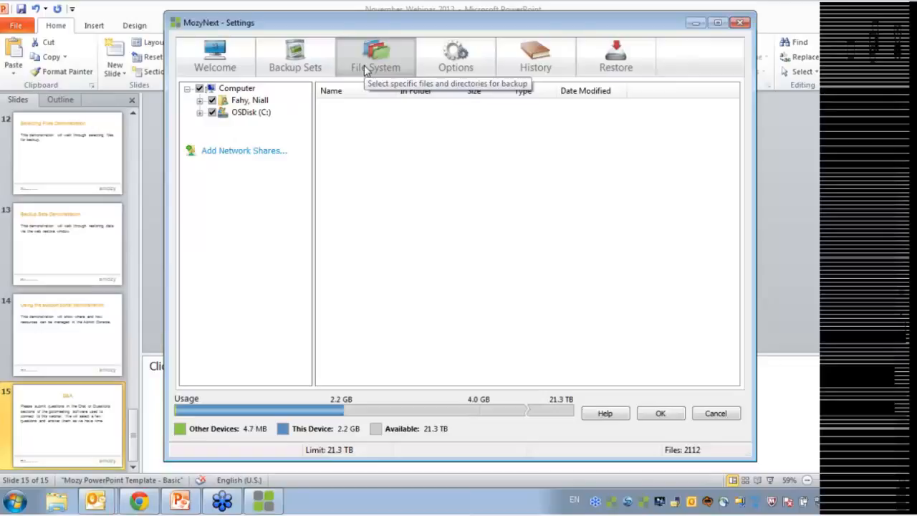
From Backup Sets' folder-by-folder File System view, open the Add Network Share form
left_click(322, 52)
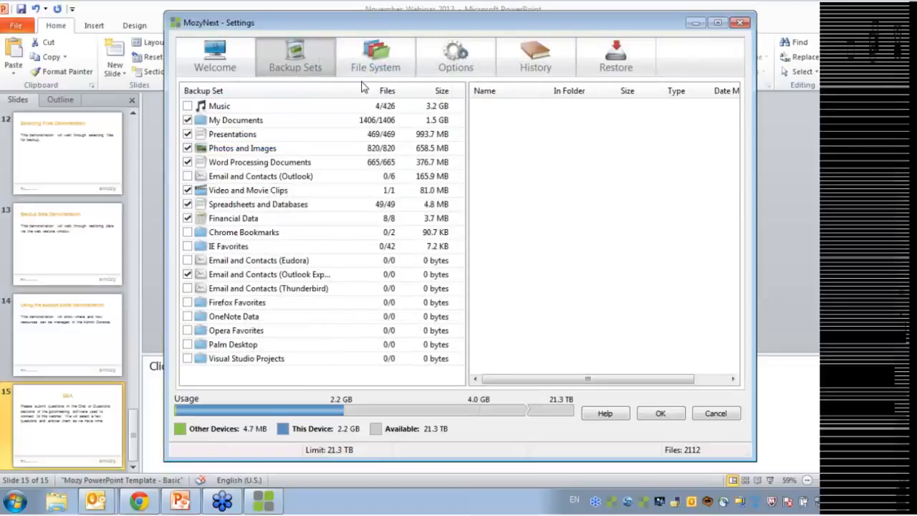
left_click(362, 61)
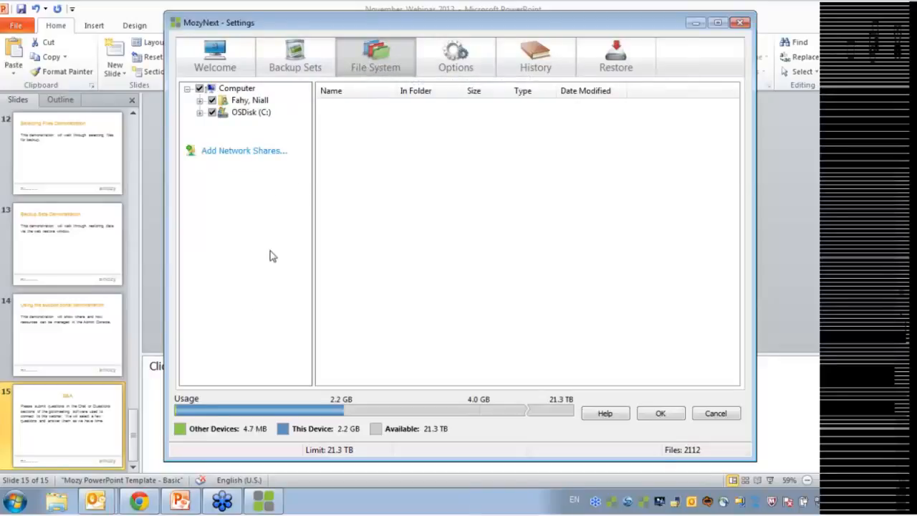
left_click(226, 157)
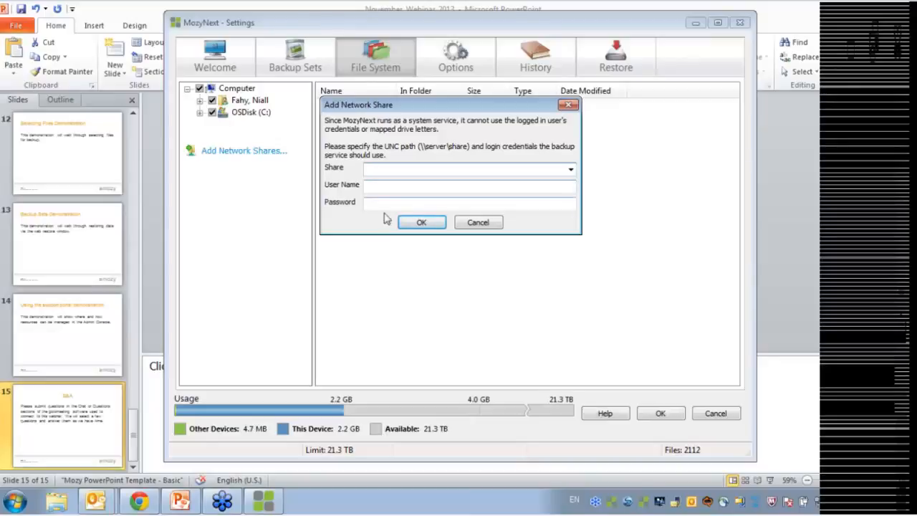
Cancel the network share form and uncheck Computer, answering No to the system-disk prompt
left_click(478, 225)
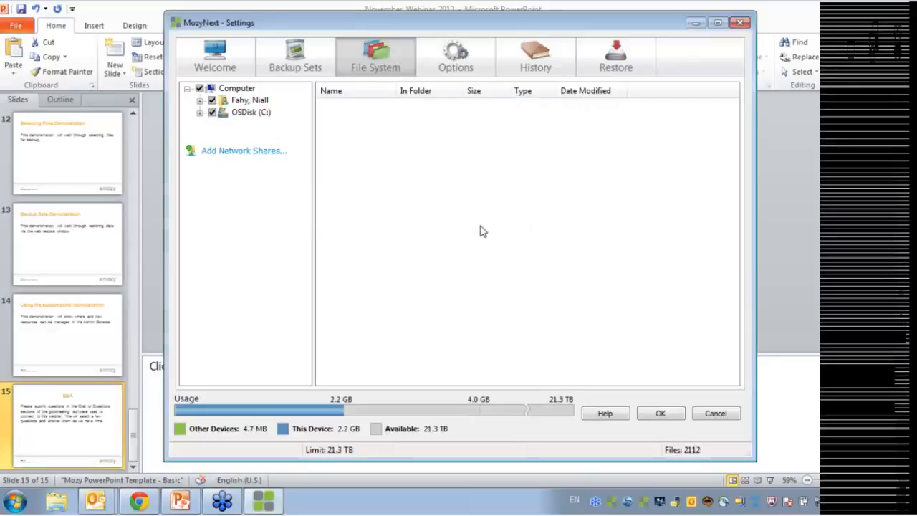
left_click(200, 89)
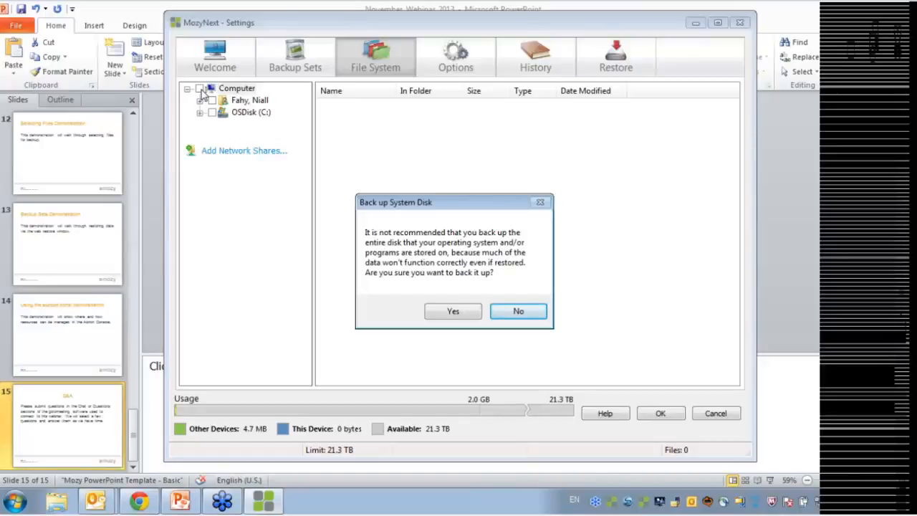
left_click(522, 311)
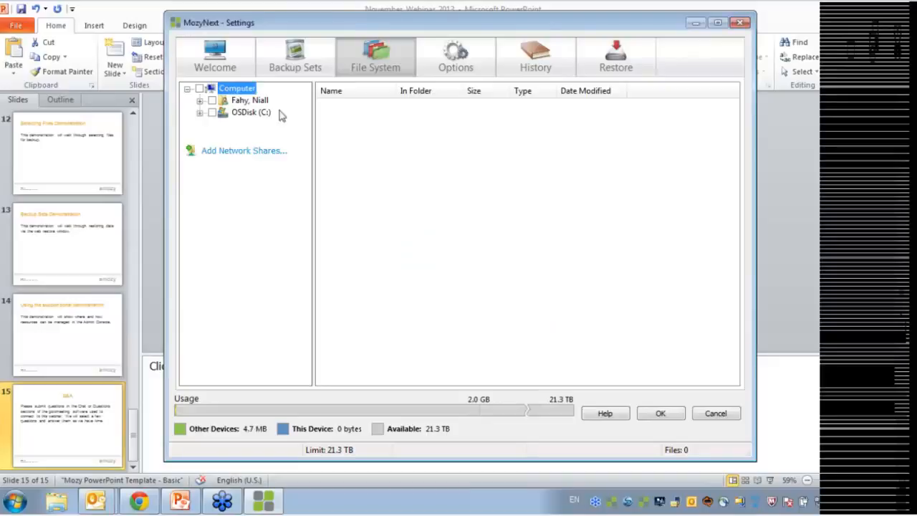
Expand the user folder and My Documents to reveal its files and the Restored_Desktop subfolder
left_click(200, 101)
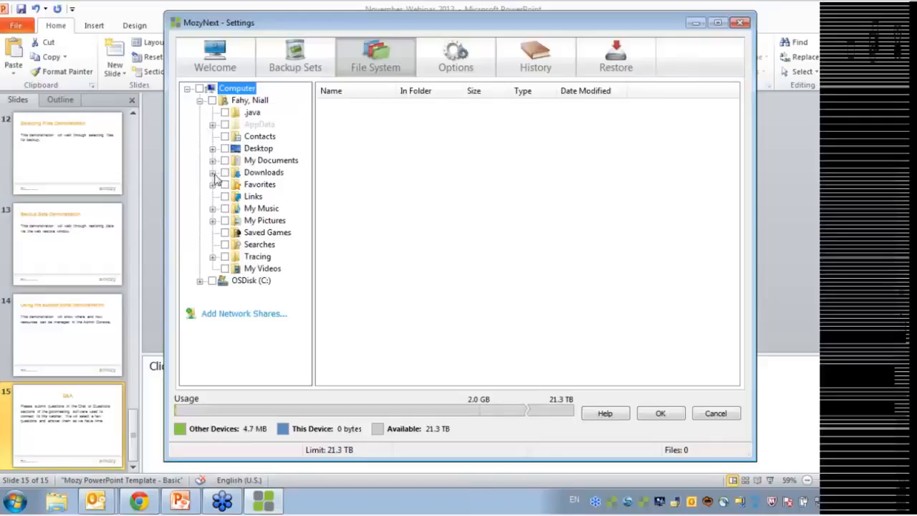
left_click(254, 163)
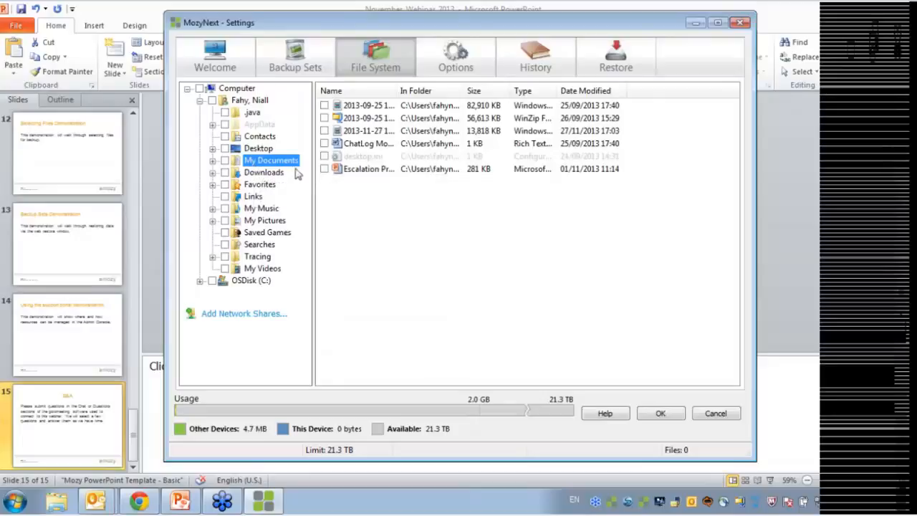
left_click(213, 160)
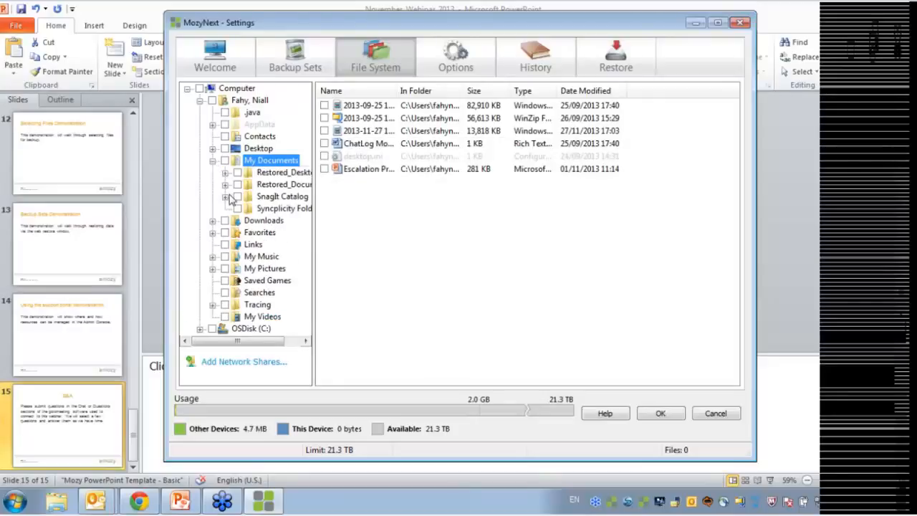
left_click(271, 174)
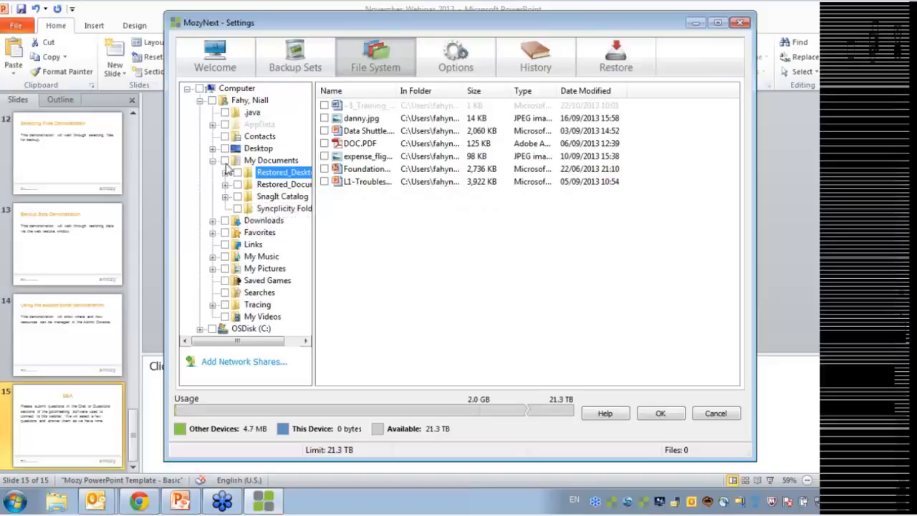
Check My Documents, then exclude Restored_Desktop, the Escalation file and desktop.ini
left_click(226, 160)
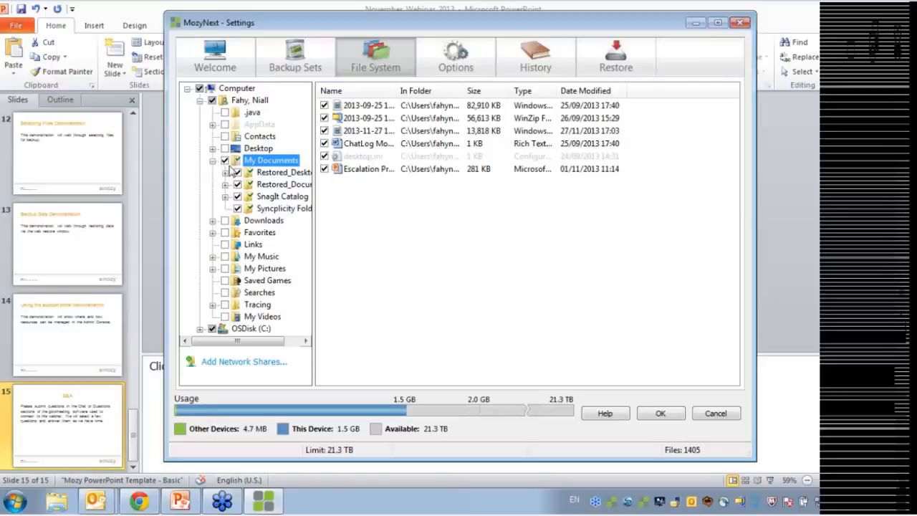
mouse_move(238, 164)
left_click(238, 173)
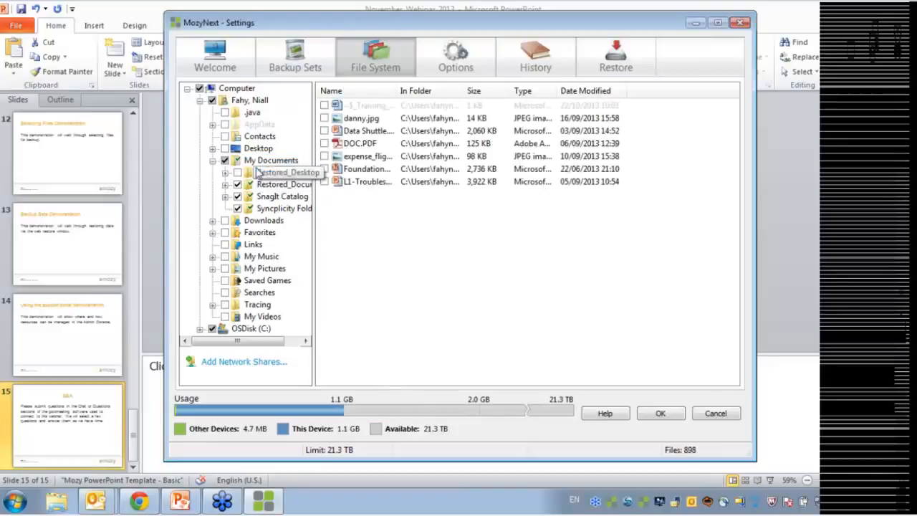
left_click(276, 161)
left_click(325, 170)
left_click(325, 157)
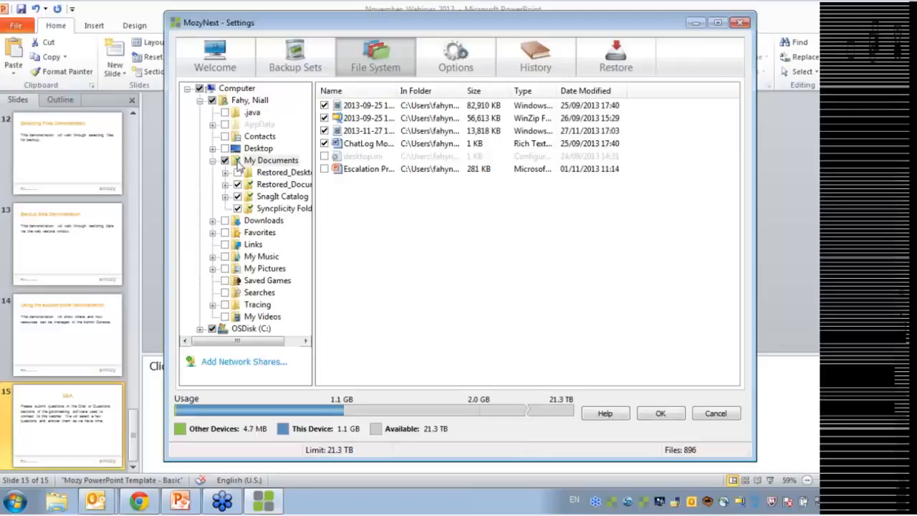
Uncheck My Documents, then re-include its files plus Restored_Desktop, Restored_Documents, SnagIt Catalog and Syncplicity Folders
mouse_move(241, 165)
left_click(226, 160)
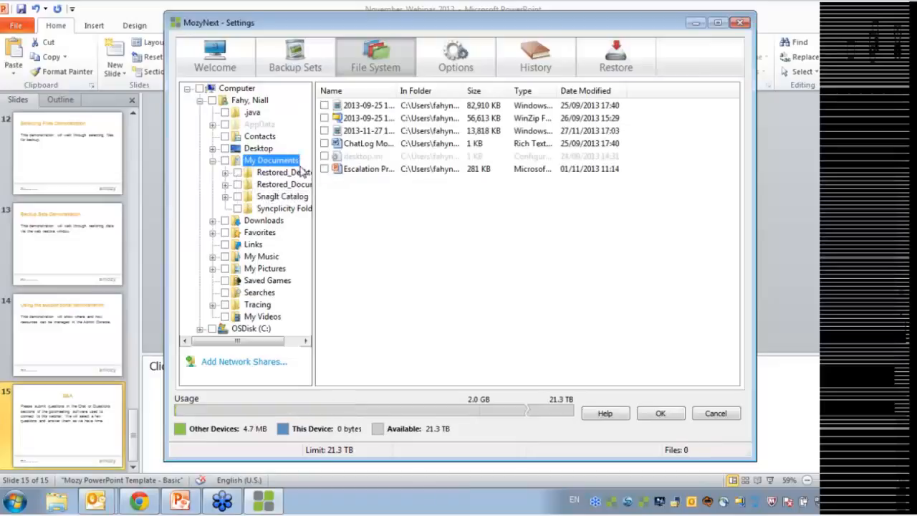
left_click(324, 105)
left_click(324, 118)
left_click(324, 144)
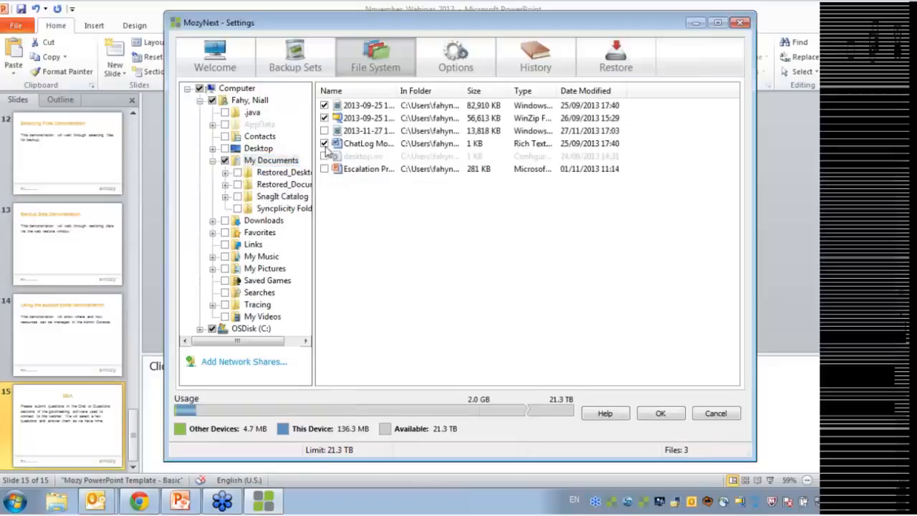
left_click(324, 130)
left_click(324, 156)
left_click(324, 169)
left_click(237, 173)
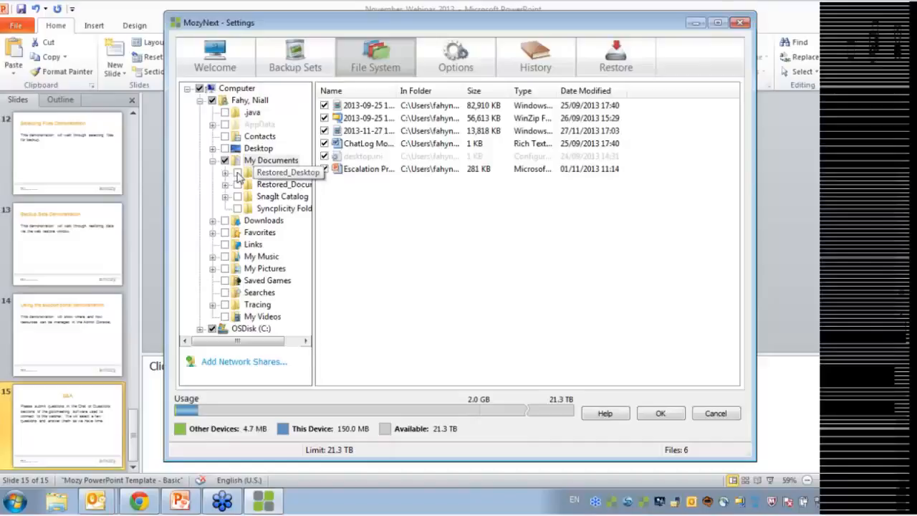
left_click(238, 184)
left_click(237, 197)
left_click(237, 209)
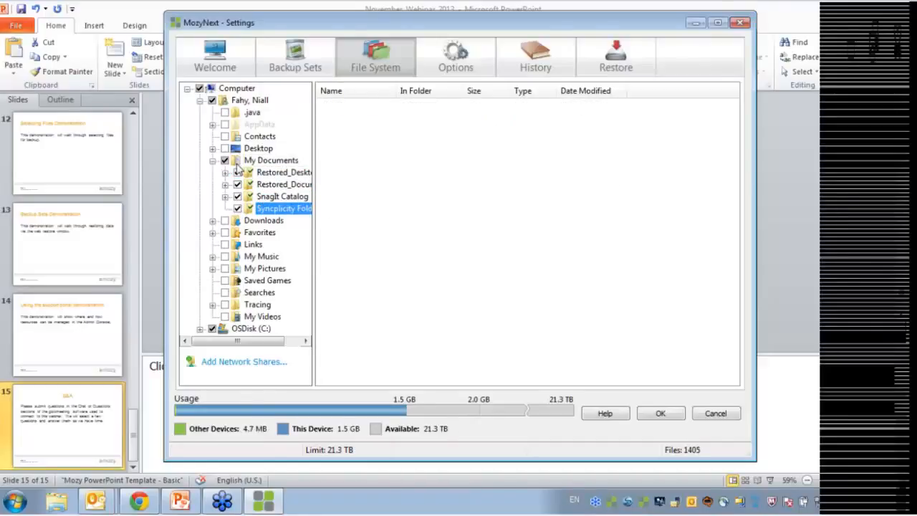
Exclude Syncplicity Folders again, then clear and recheck all of My Documents (1.5 GB, 1405 files)
mouse_move(237, 164)
left_click(238, 209)
left_click(278, 164)
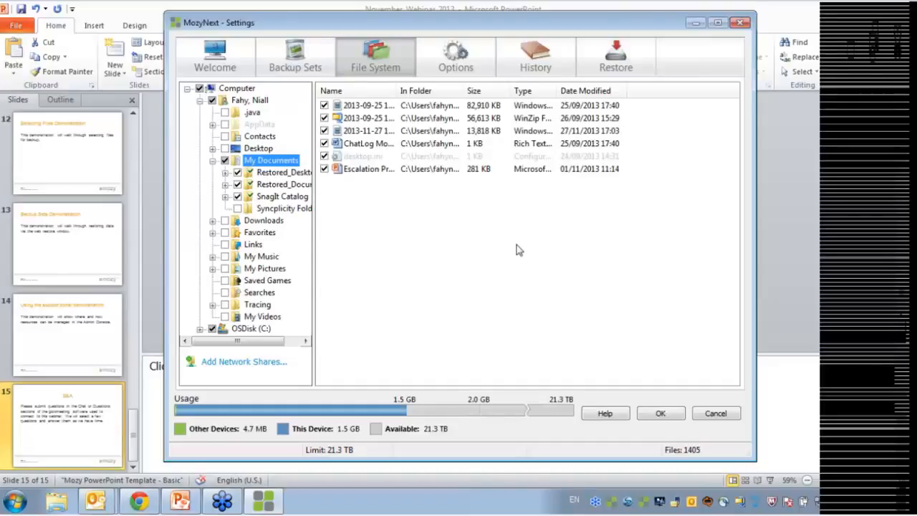
left_click(226, 161)
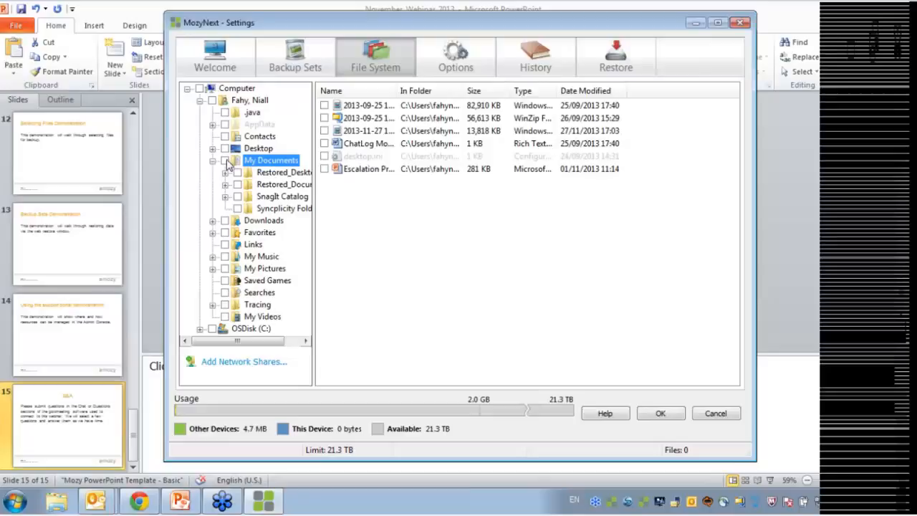
left_click(225, 161)
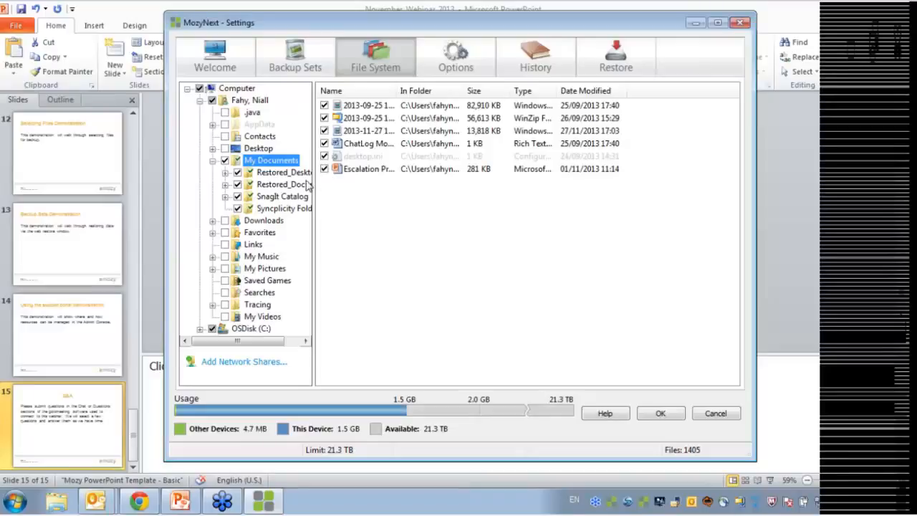
Collapse the tree and move between the Backup Sets and File System views, listing My Documents' files
left_click(189, 90)
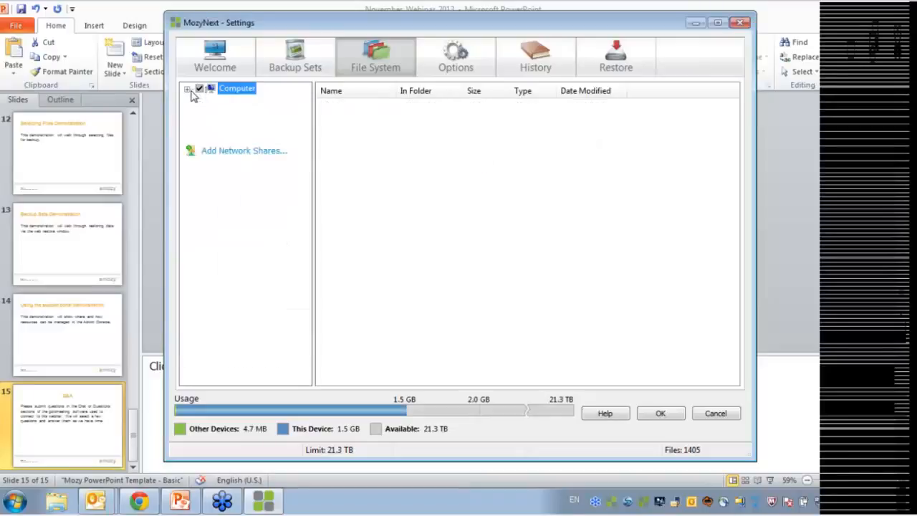
left_click(301, 66)
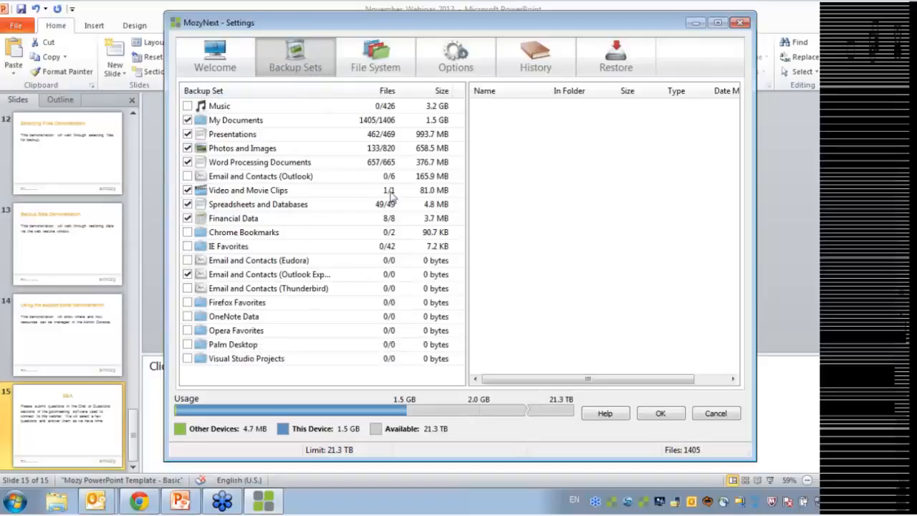
mouse_move(270, 138)
left_click(245, 120)
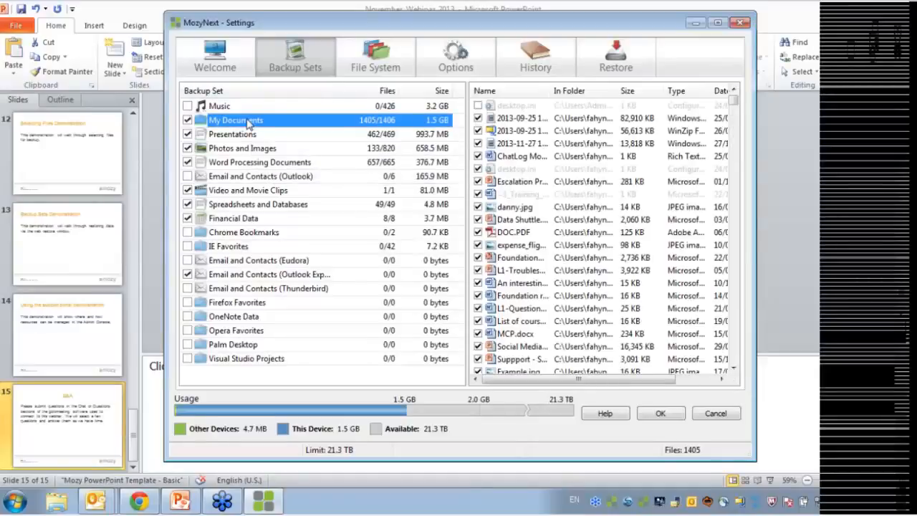
left_click(352, 72)
left_click(280, 67)
mouse_move(255, 126)
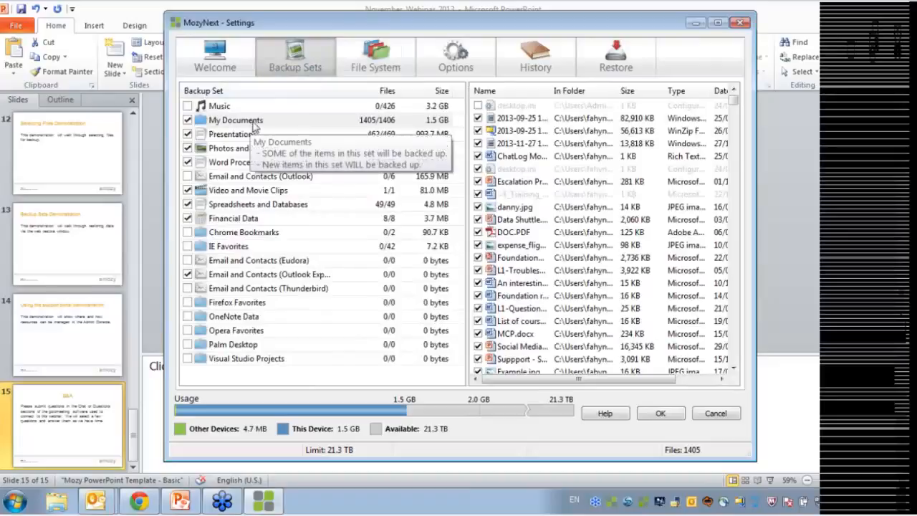
left_click(374, 73)
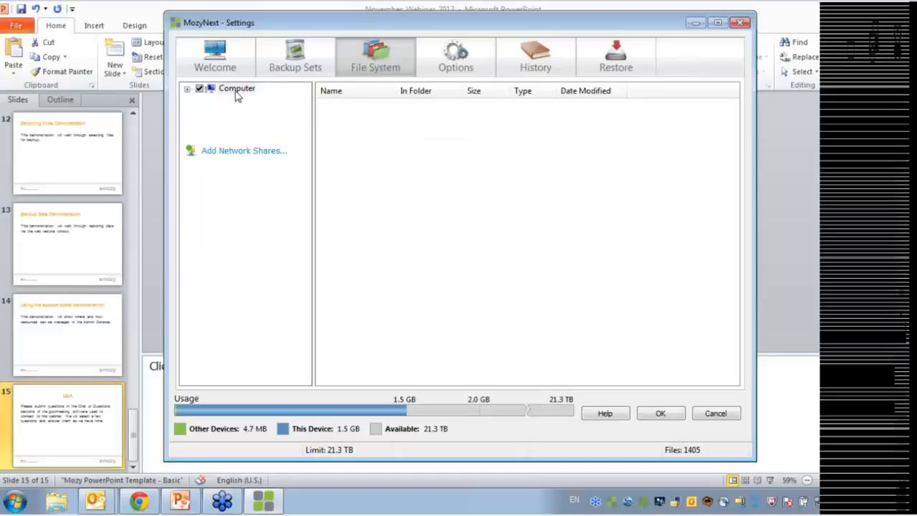
mouse_move(252, 96)
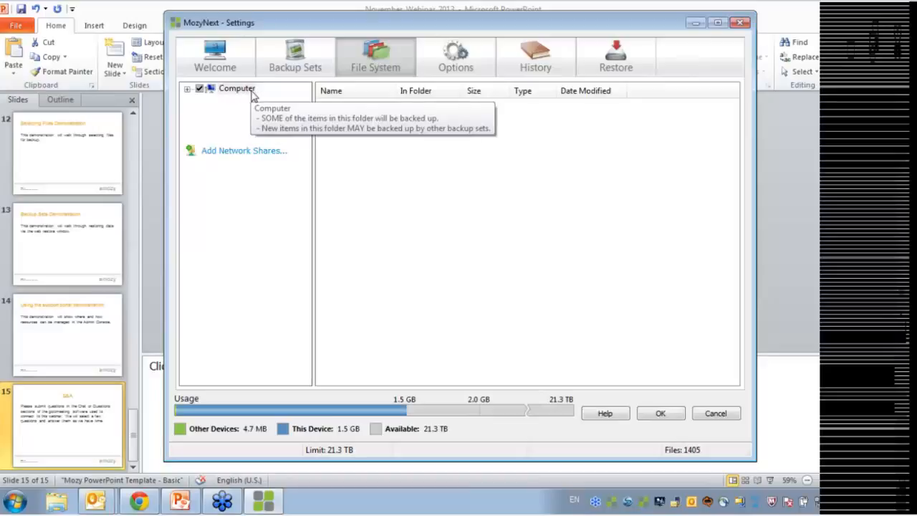
left_click(285, 63)
Uncheck the ChatLog file, then check the whole My Documents set so all 1406 files are included
left_click(303, 123)
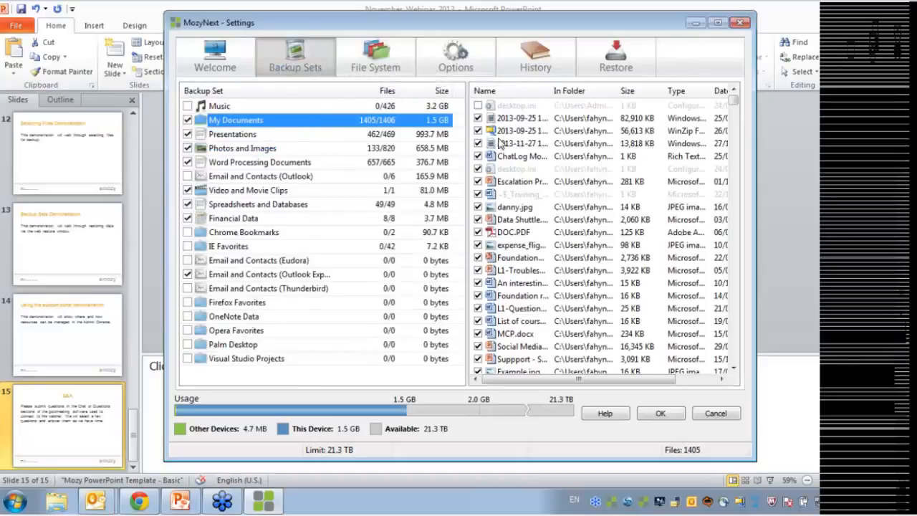
left_click(478, 157)
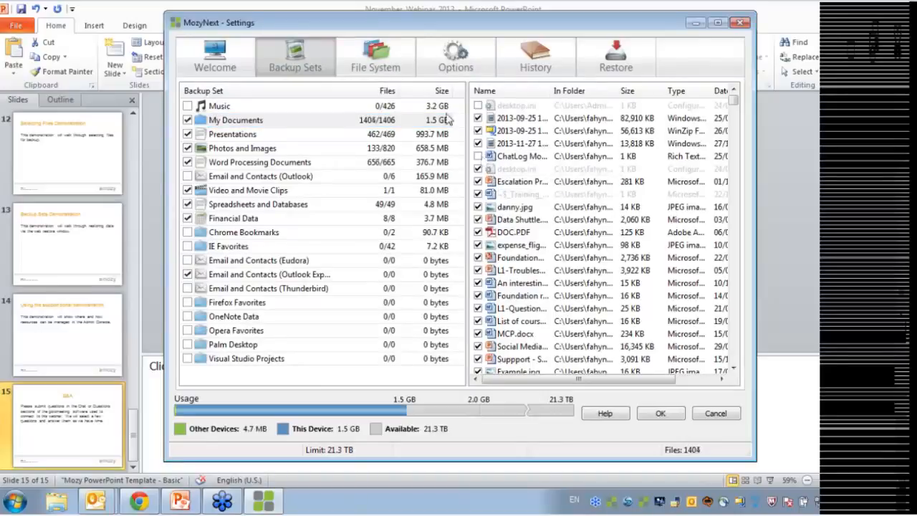
left_click(388, 73)
left_click(293, 69)
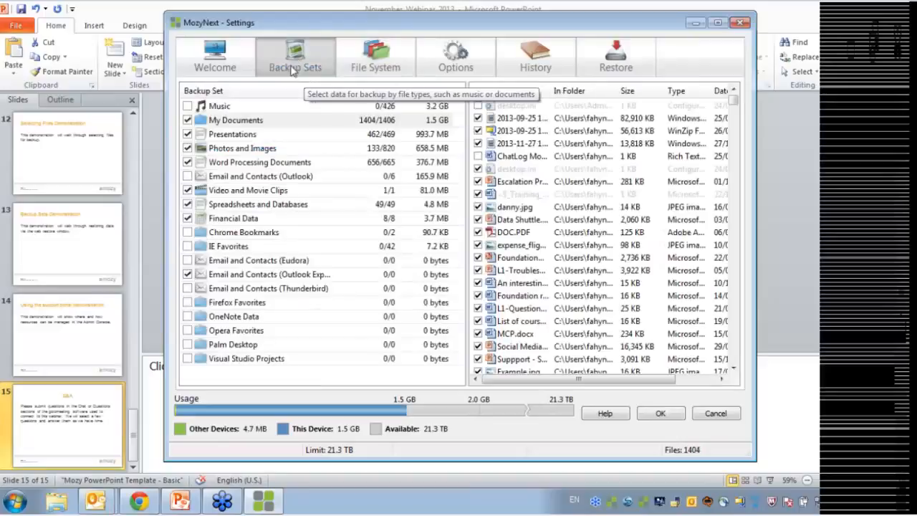
left_click(231, 121)
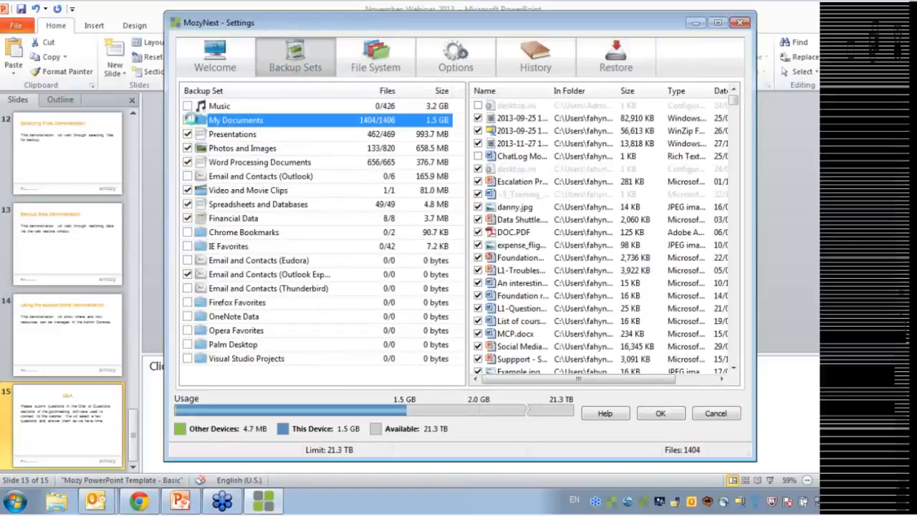
left_click(187, 119)
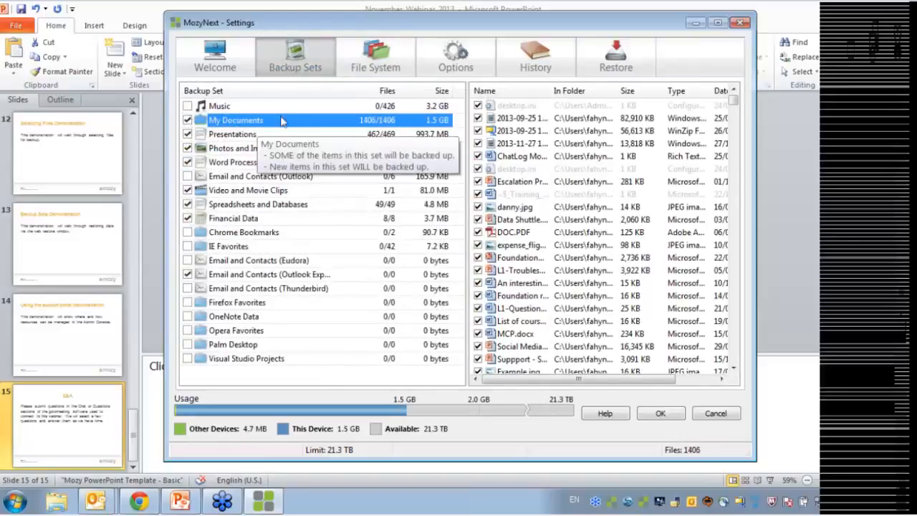
left_click(385, 71)
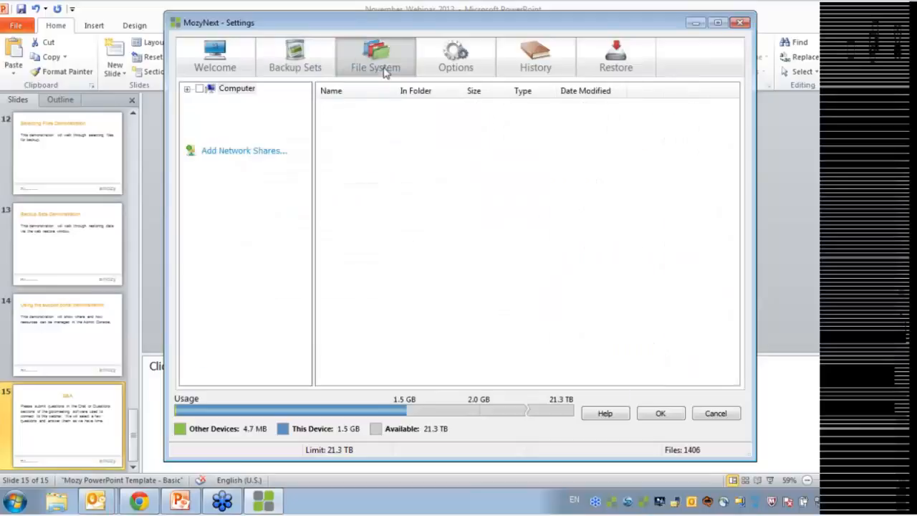
left_click(294, 59)
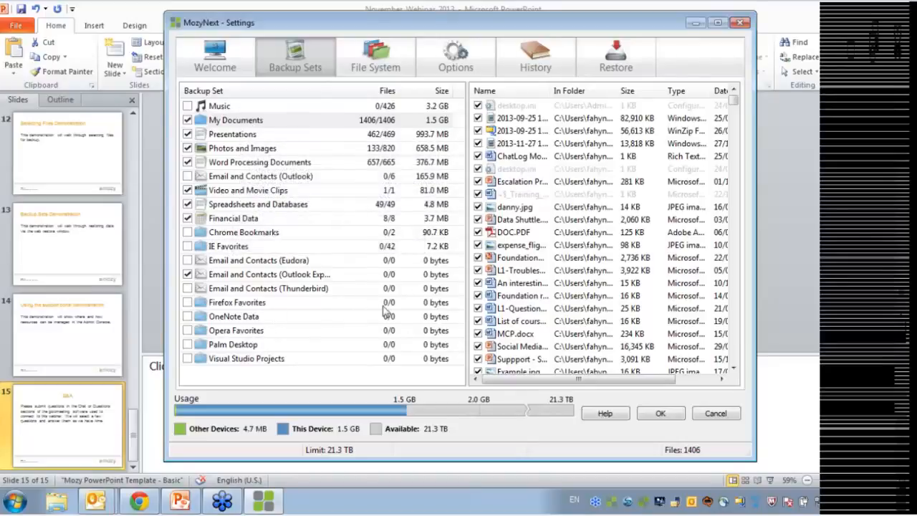
Turn off 'Show all pre-configured backup sets' in the Advanced options
left_click(491, 74)
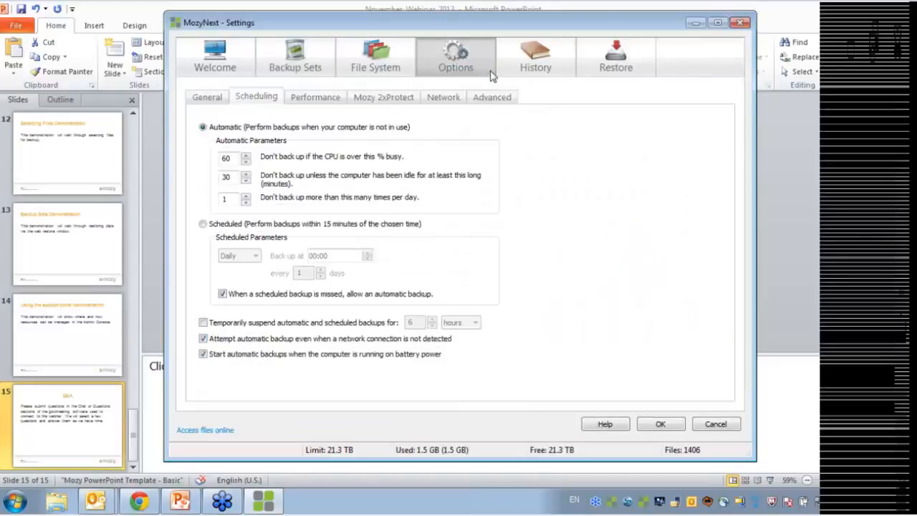
left_click(302, 66)
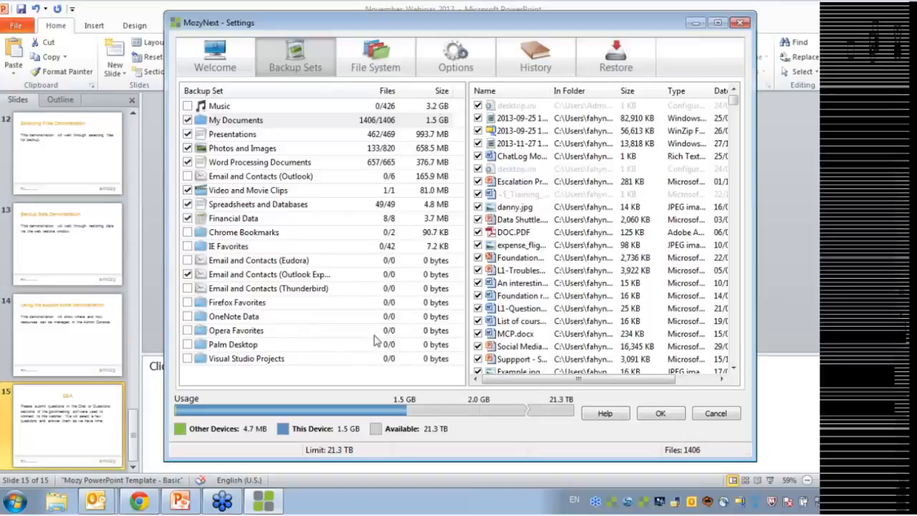
left_click(464, 68)
left_click(508, 99)
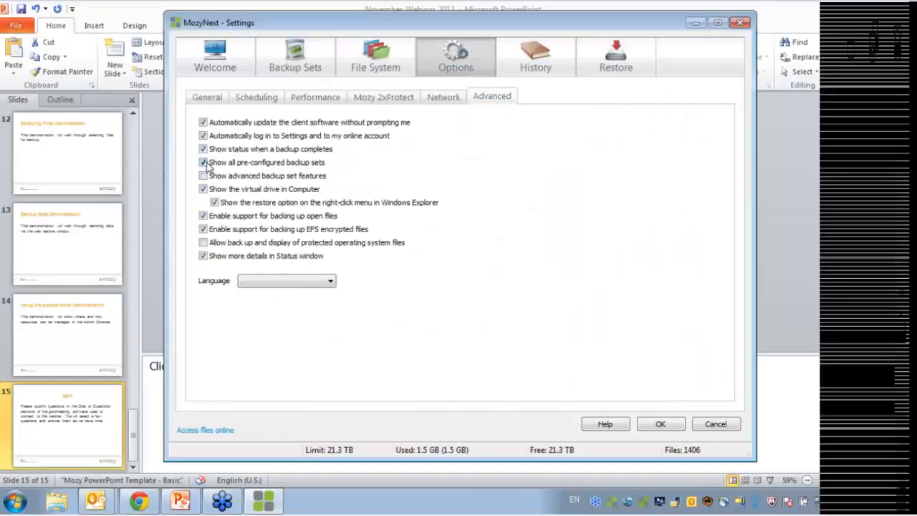
left_click(283, 72)
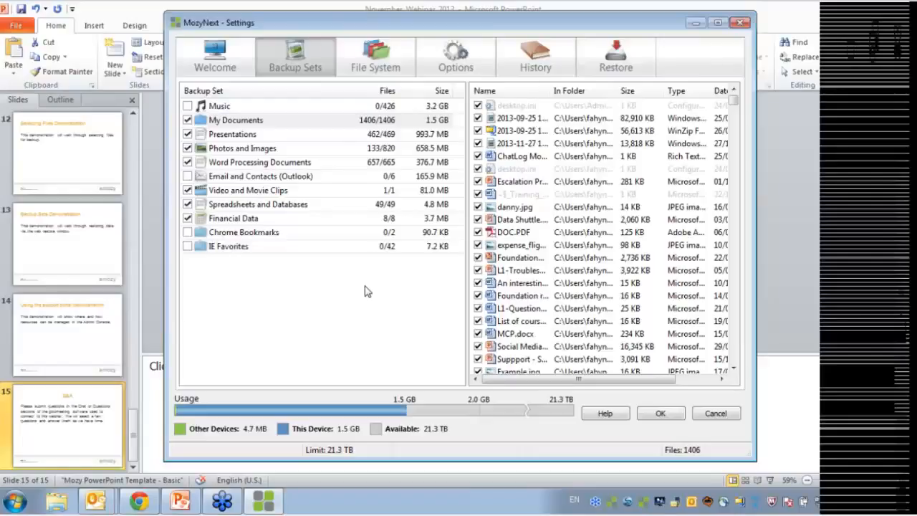
left_click(490, 70)
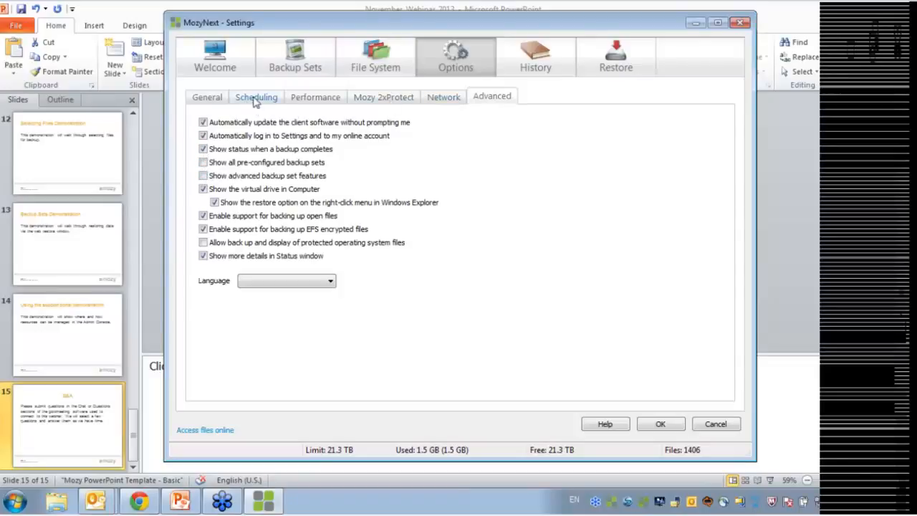
Back in the backup set list, choose Add Backup Set from the list's context menu
left_click(293, 69)
left_click(270, 301)
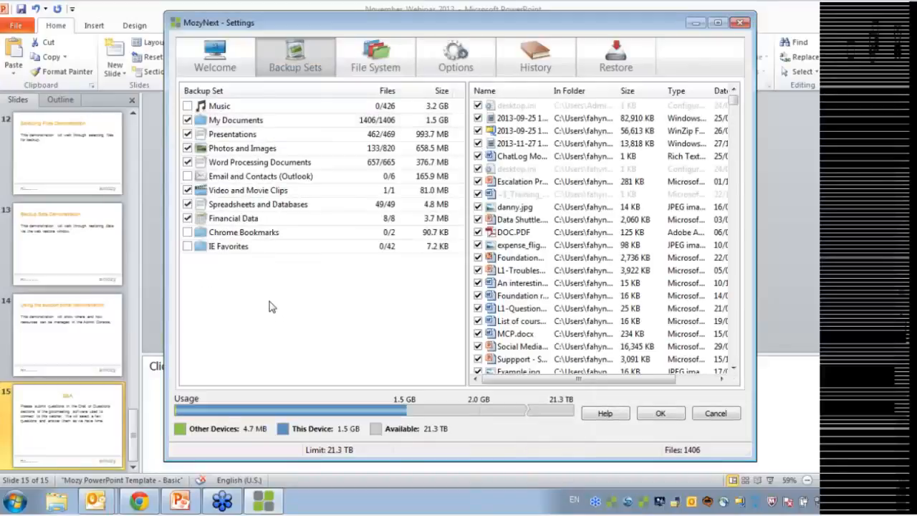
right_click(251, 122)
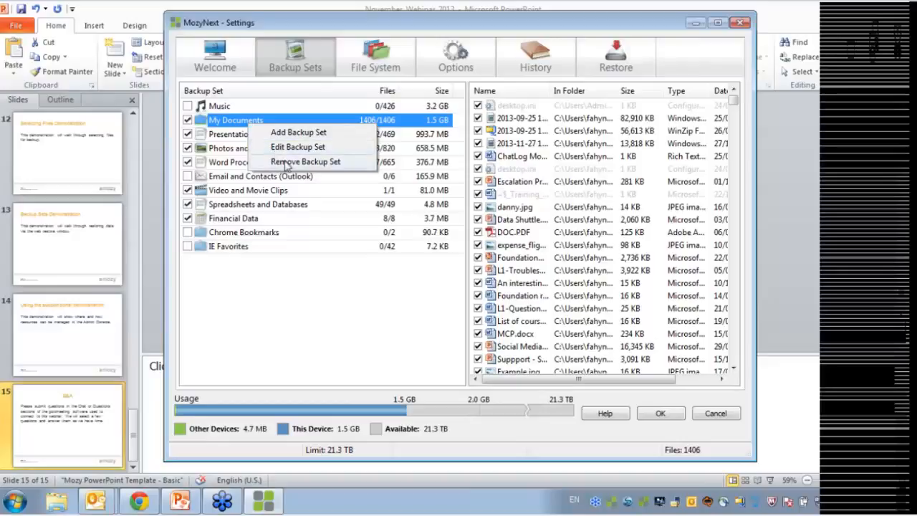
left_click(316, 335)
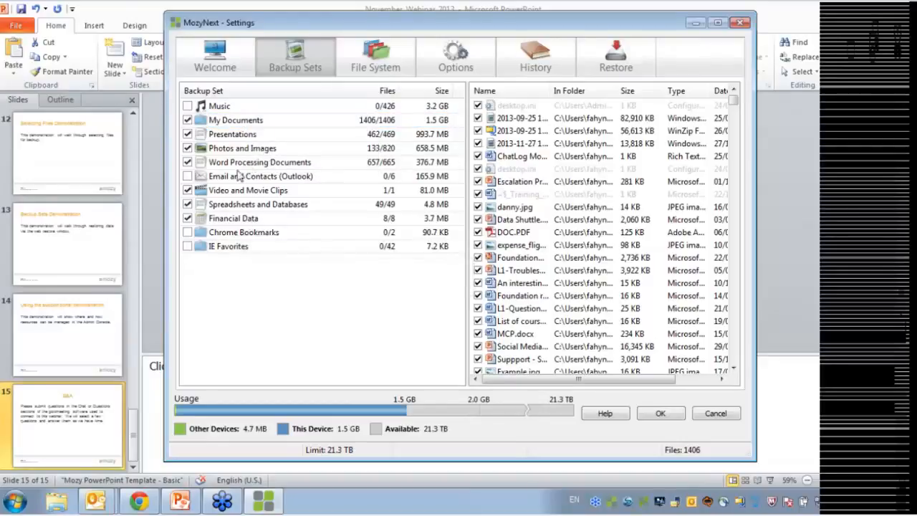
right_click(229, 276)
left_click(276, 282)
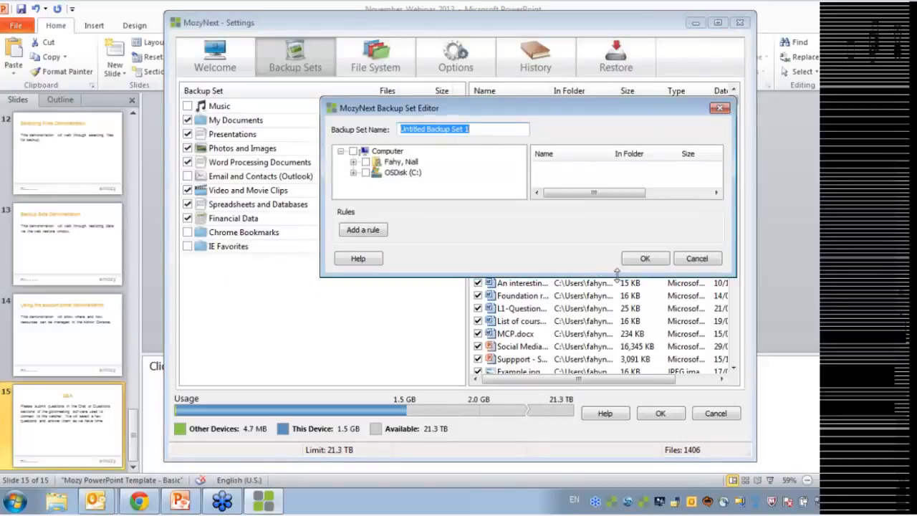
Create backup set 'Test' covering the whole computer with an Include rule for .mp3 files
left_click(696, 258)
right_click(265, 286)
left_click(293, 293)
left_click(363, 232)
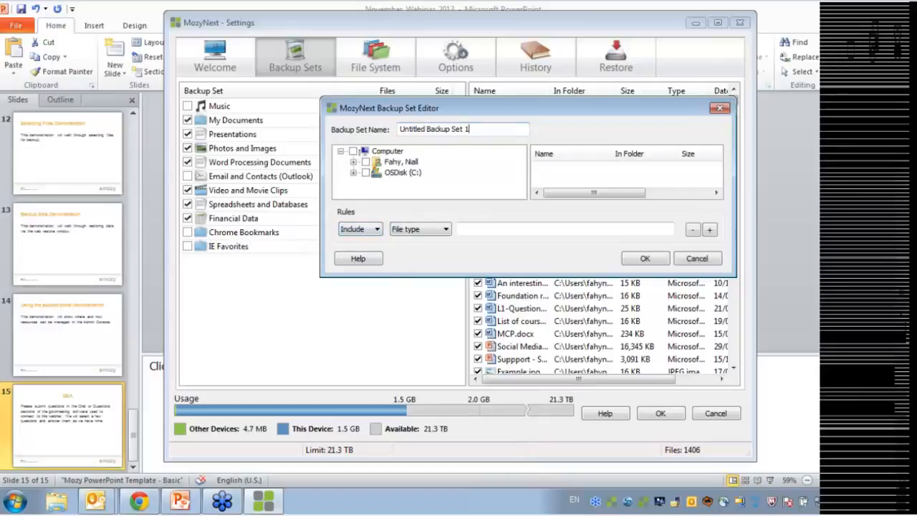
left_click_drag(466, 129, 401, 129)
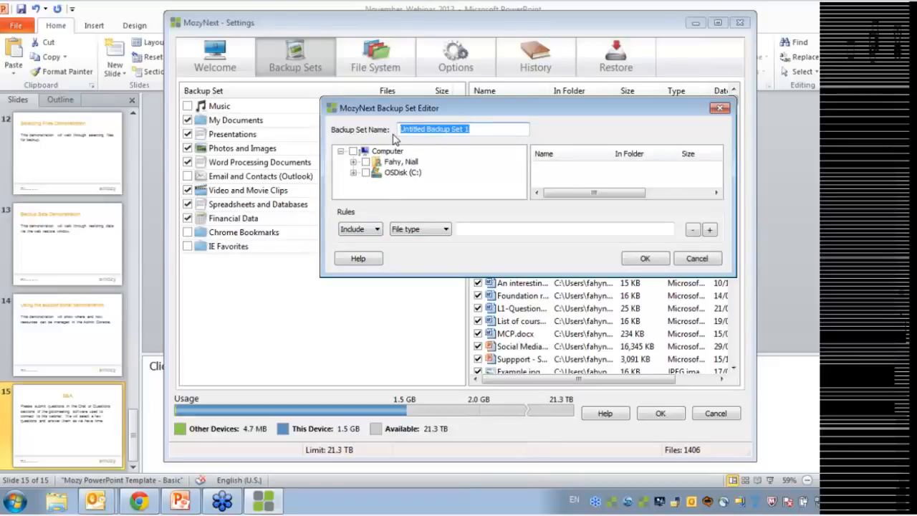
type("Test")
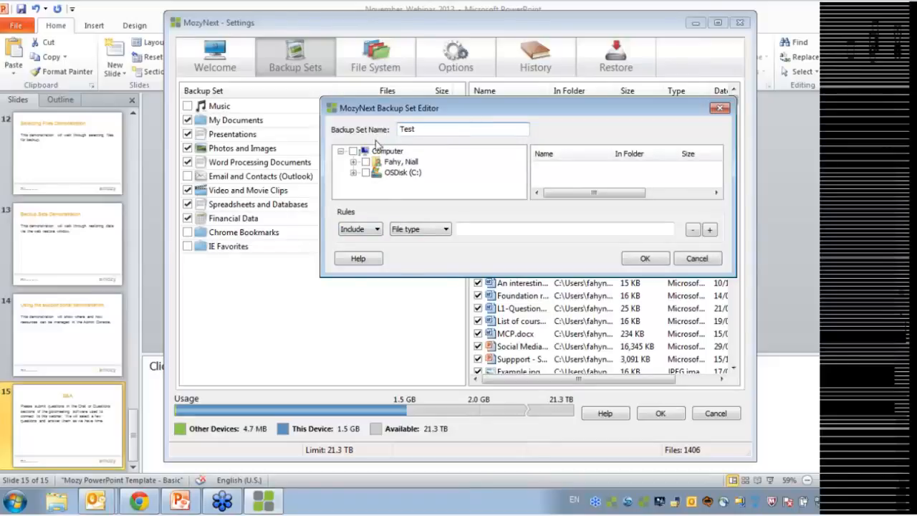
left_click(378, 147)
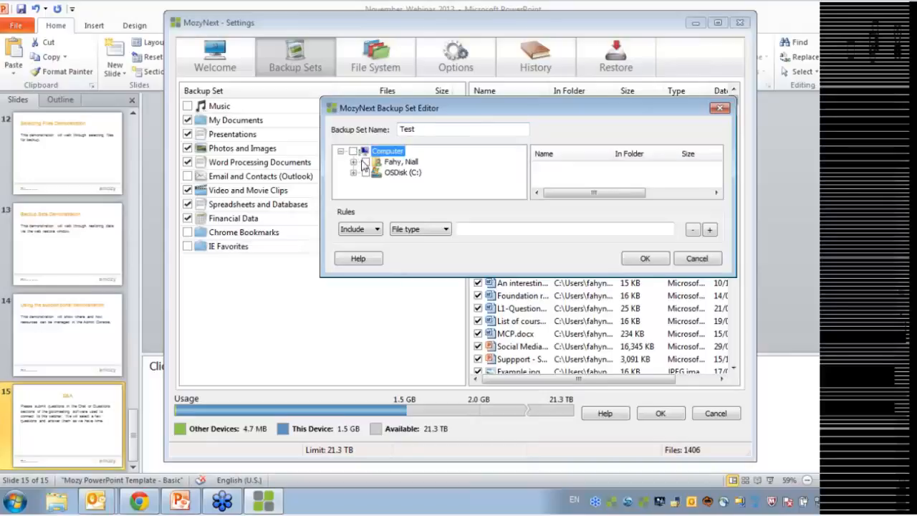
left_click(366, 162)
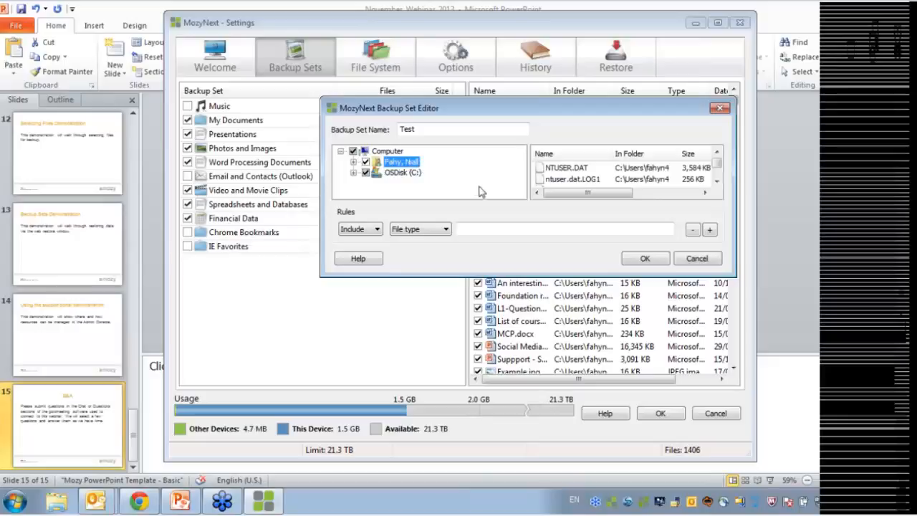
left_click(459, 229)
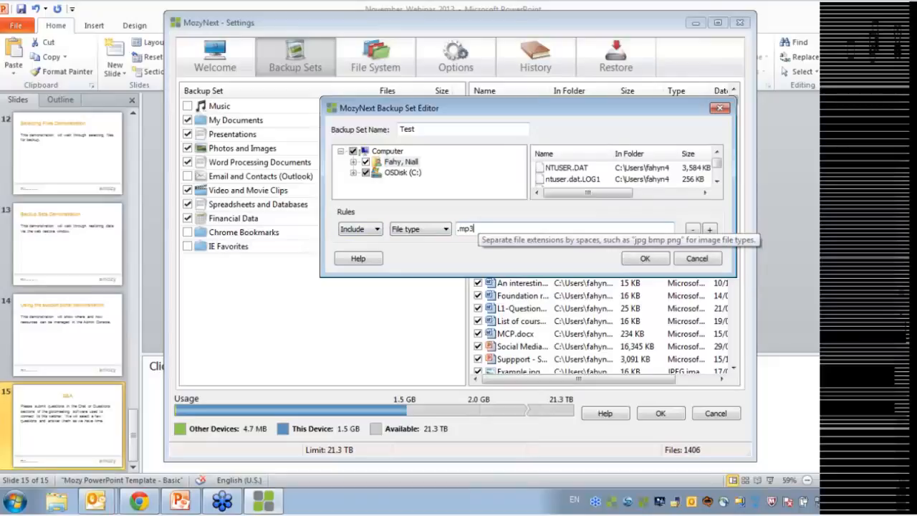
left_click(647, 259)
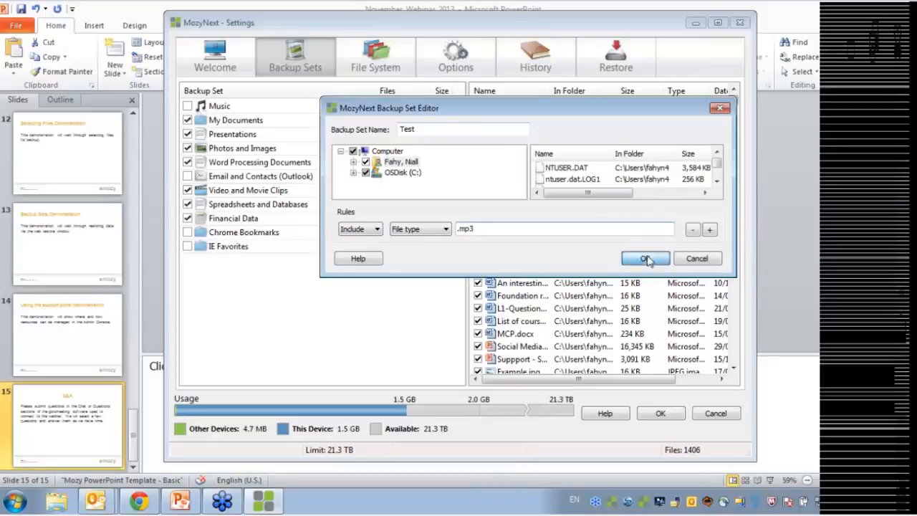
left_click(411, 264)
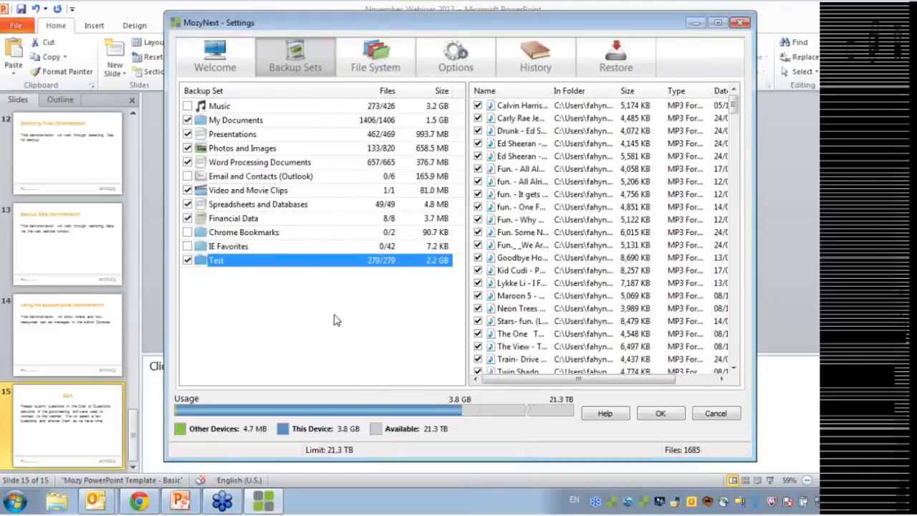
Include the Music set in the backup and view the files in the Test set
left_click(276, 279)
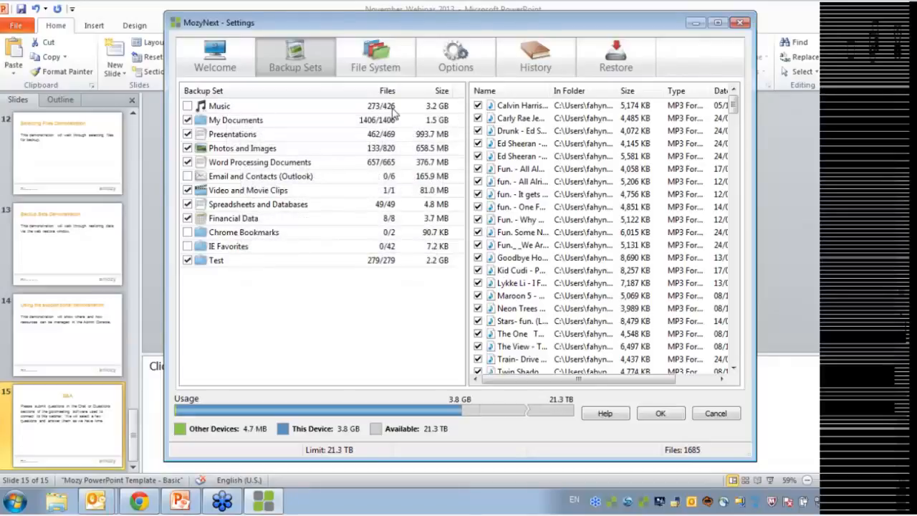
left_click(188, 106)
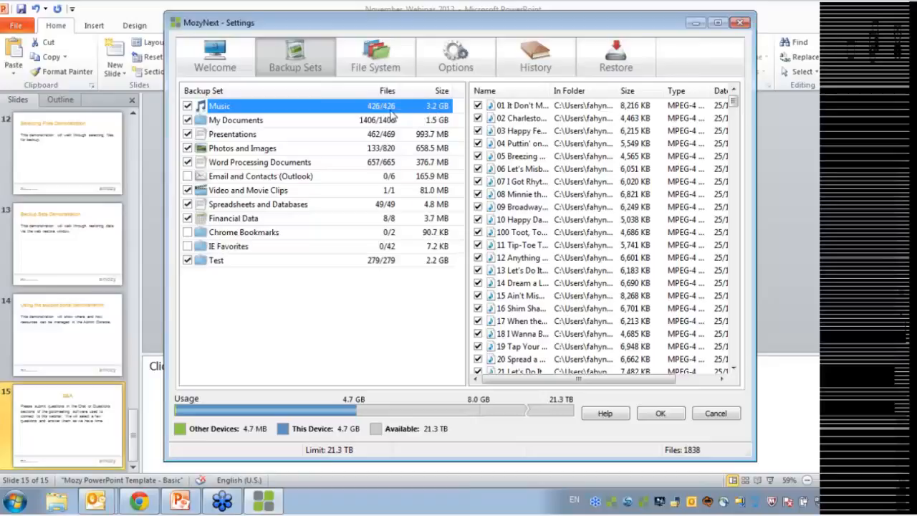
left_click(303, 286)
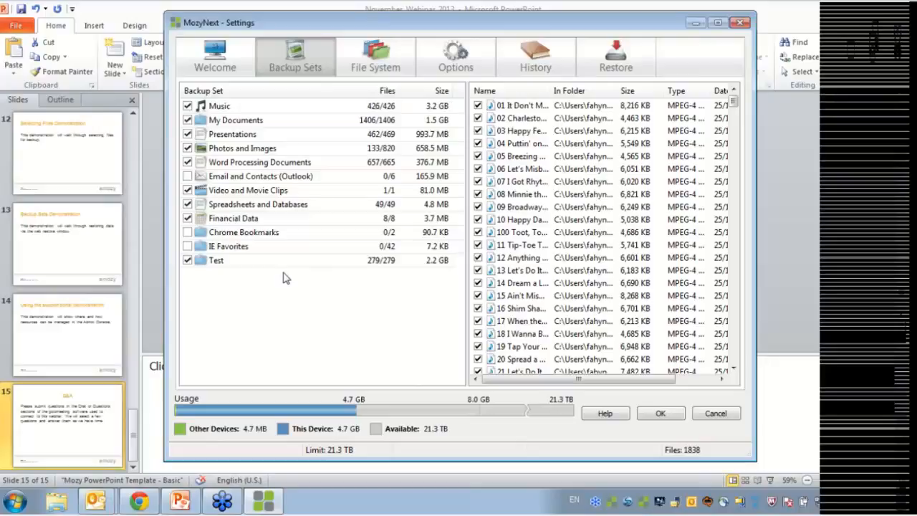
left_click(240, 261)
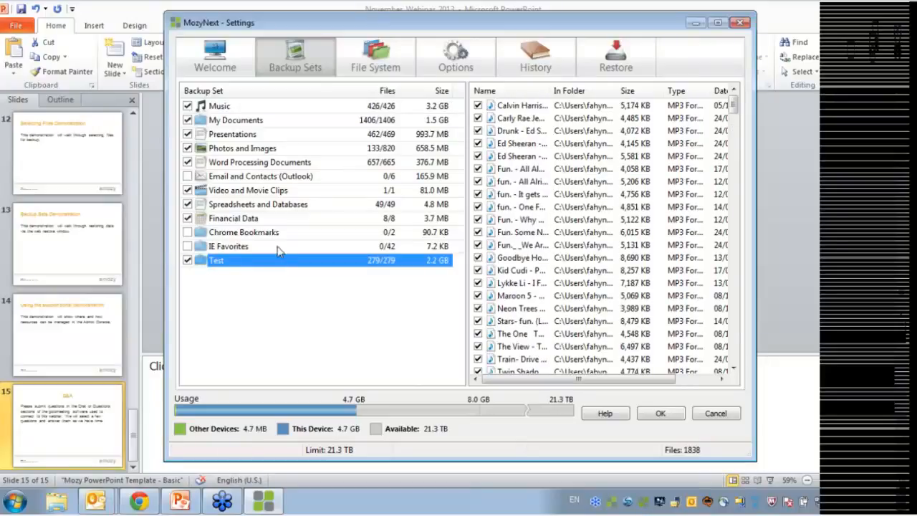
Open the Test backup set in the Backup Set Editor via its context menu
mouse_move(258, 268)
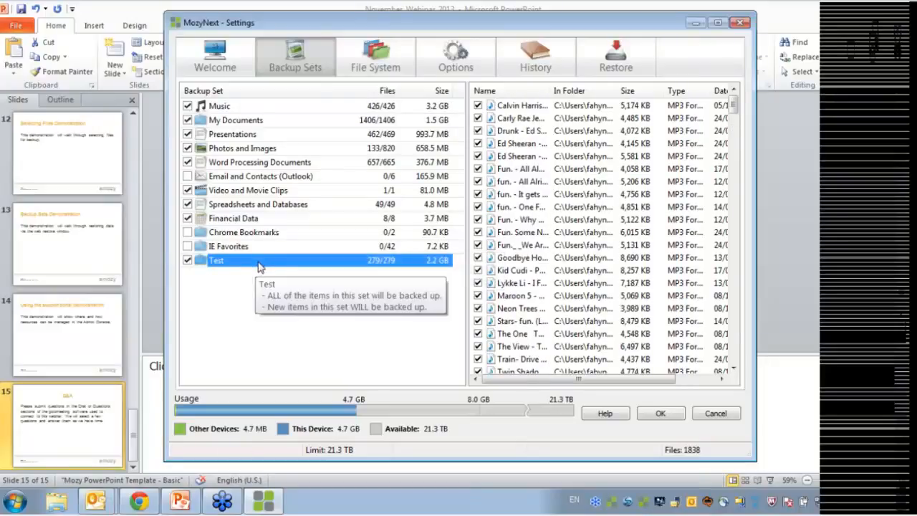
left_click(235, 287)
right_click(272, 262)
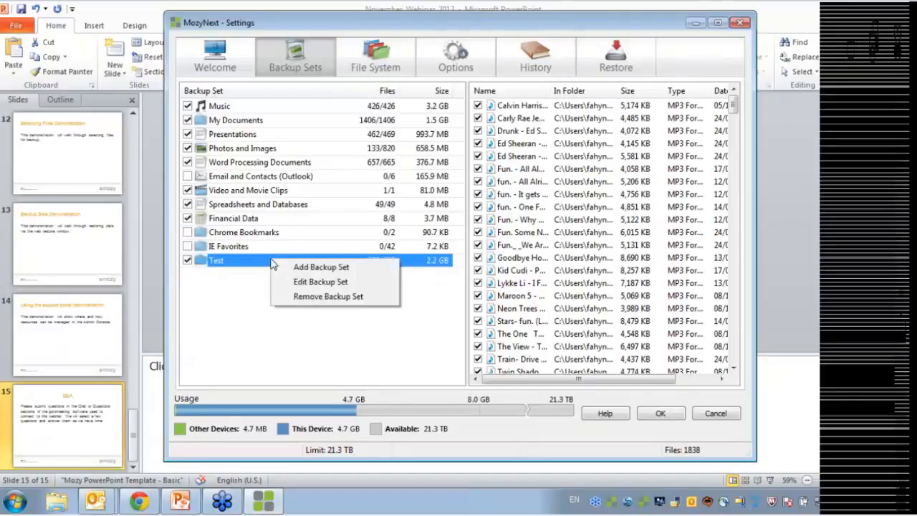
left_click(279, 281)
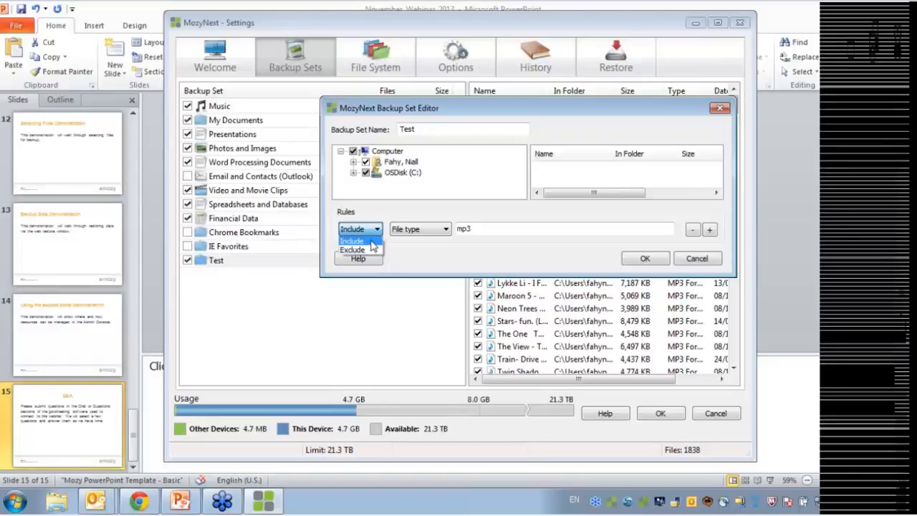
Switch the Test set's mp3 rule from Include to Exclude and save it
left_click(423, 254)
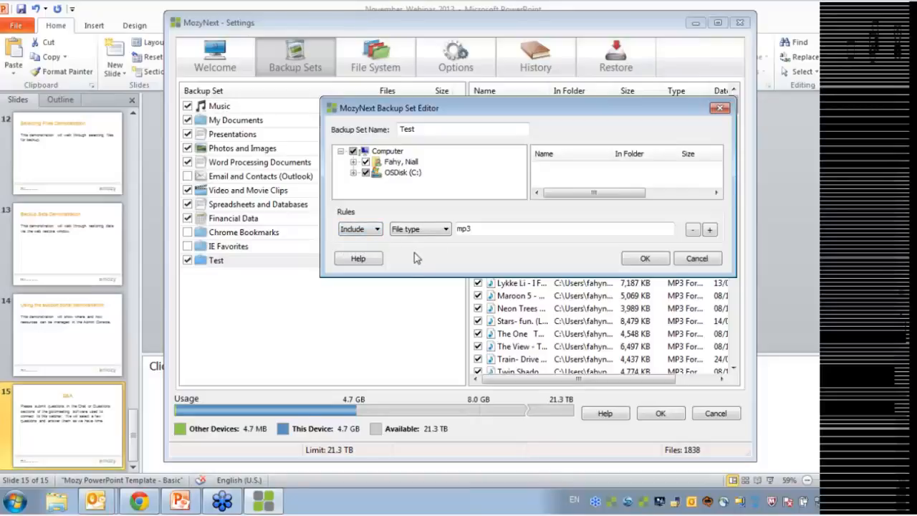
left_click(377, 230)
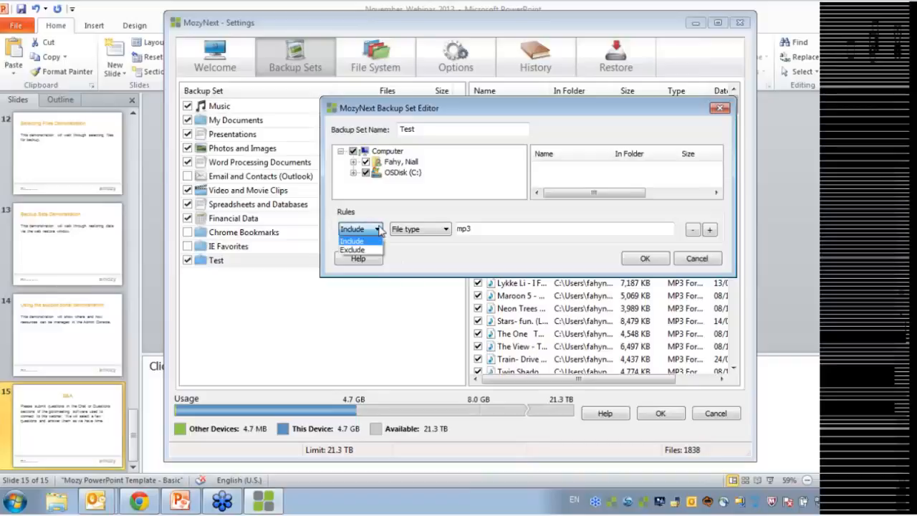
left_click(359, 252)
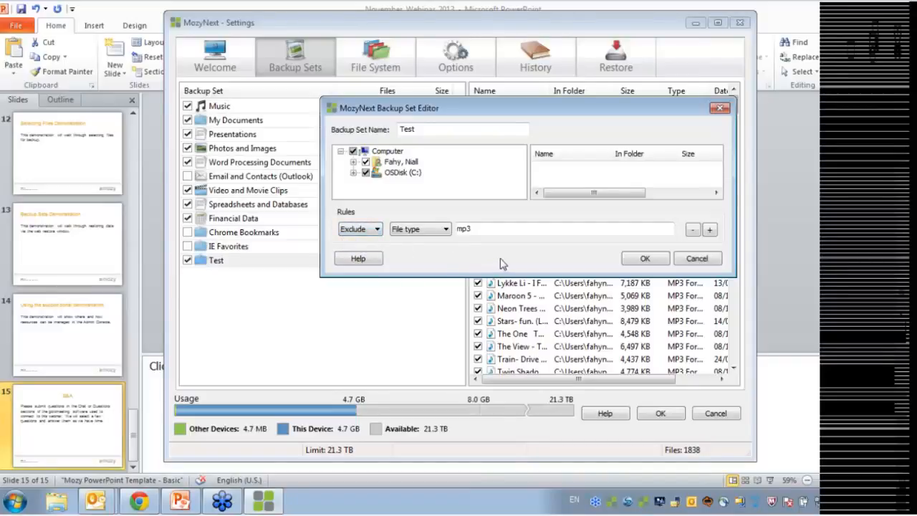
left_click(635, 259)
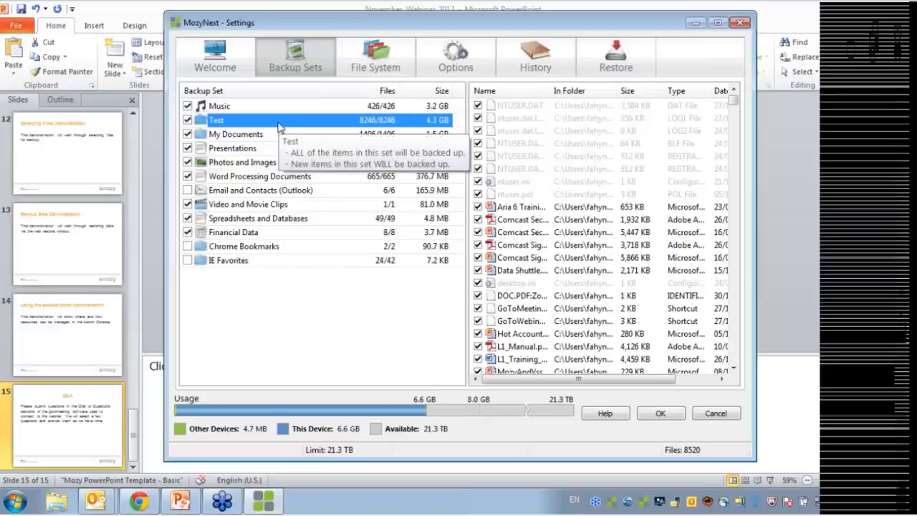
Edit the Test set, toggling its rule to Include and back to Exclude, and apply
right_click(227, 120)
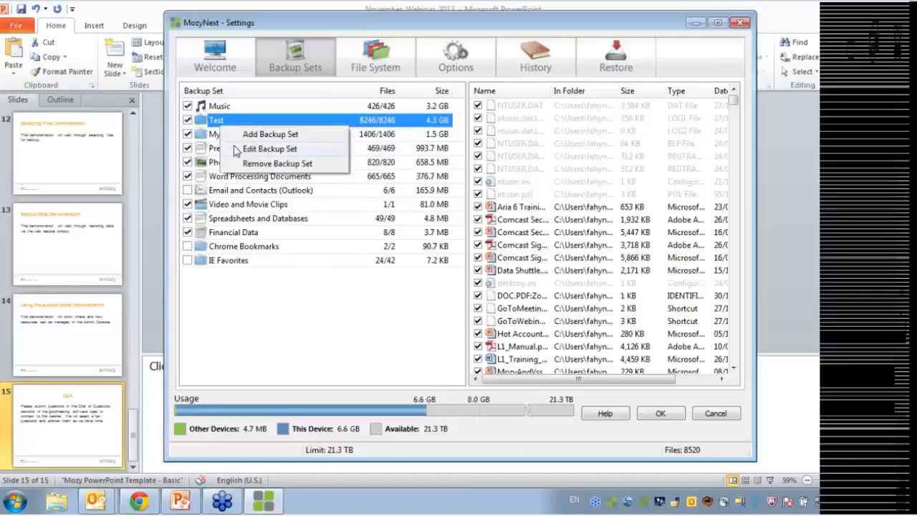
left_click(247, 148)
left_click(361, 228)
left_click(373, 247)
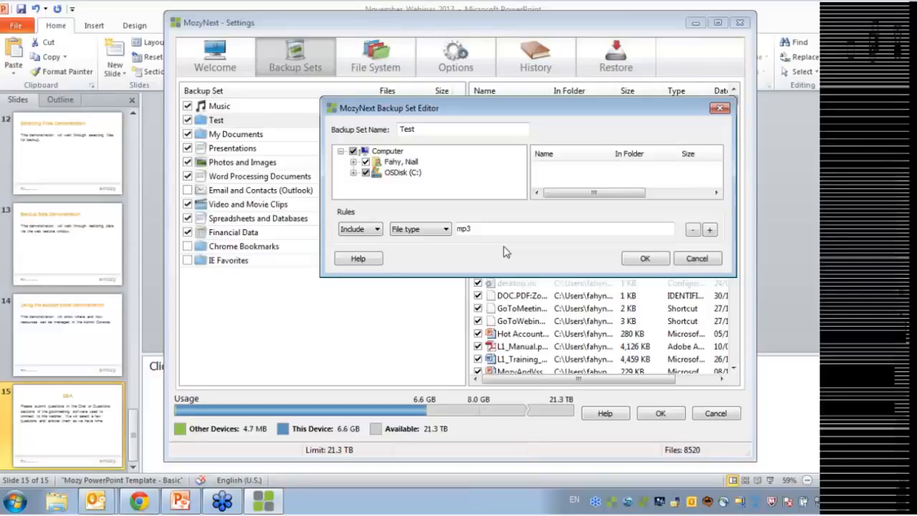
left_click(377, 229)
left_click(362, 249)
left_click(644, 261)
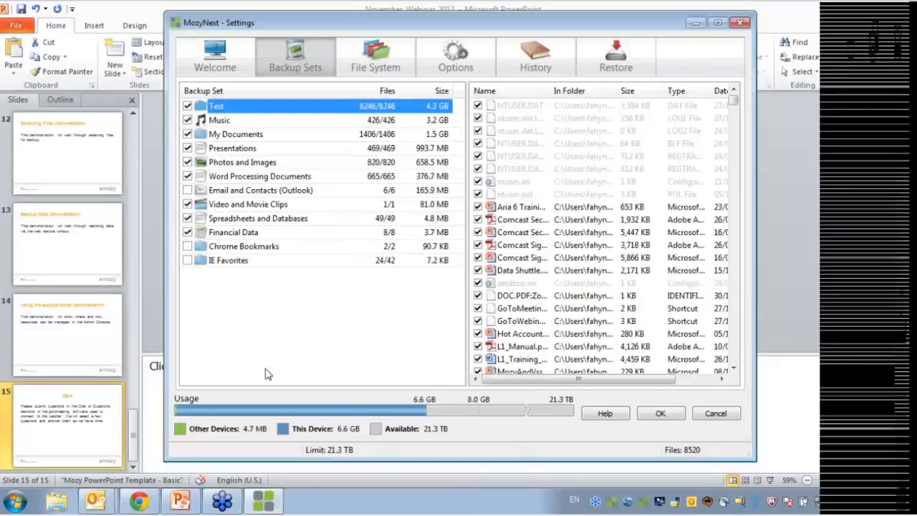
left_click(287, 312)
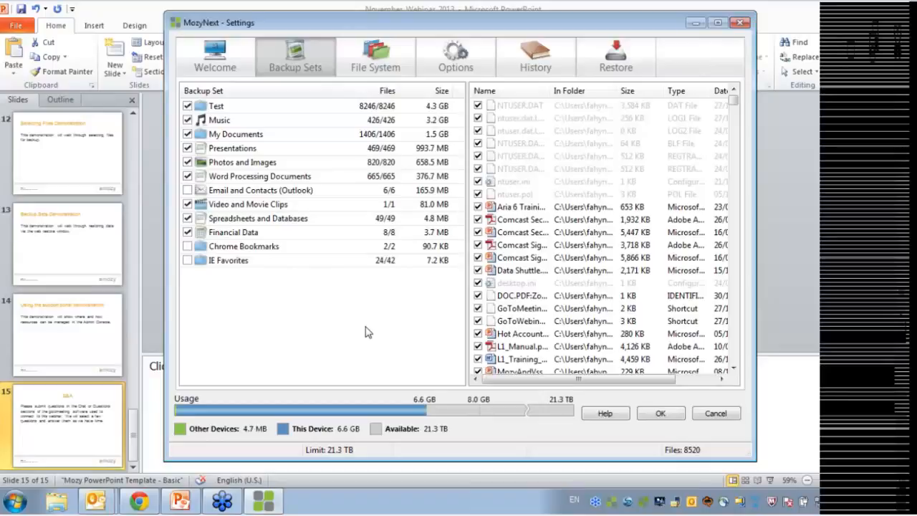
Reopen the Test set and set its rule to Include mp3 files, then save
right_click(254, 106)
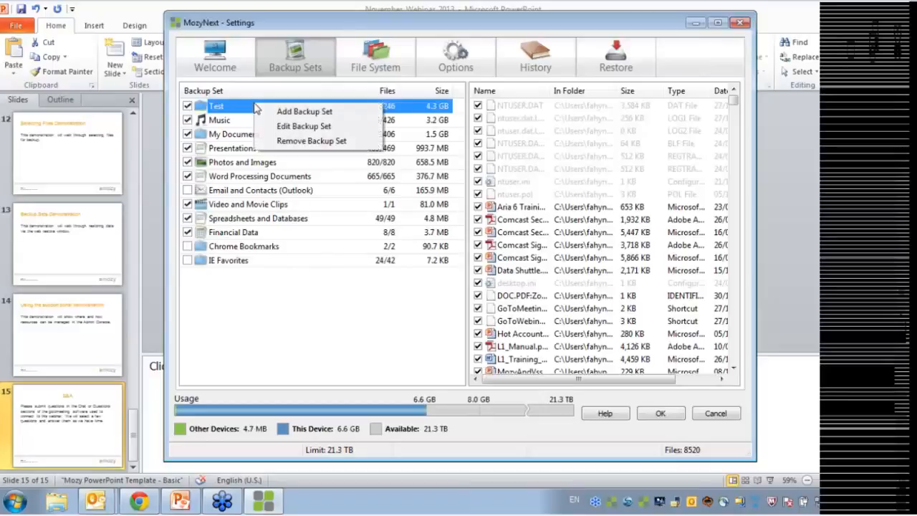
left_click(283, 127)
left_click(360, 229)
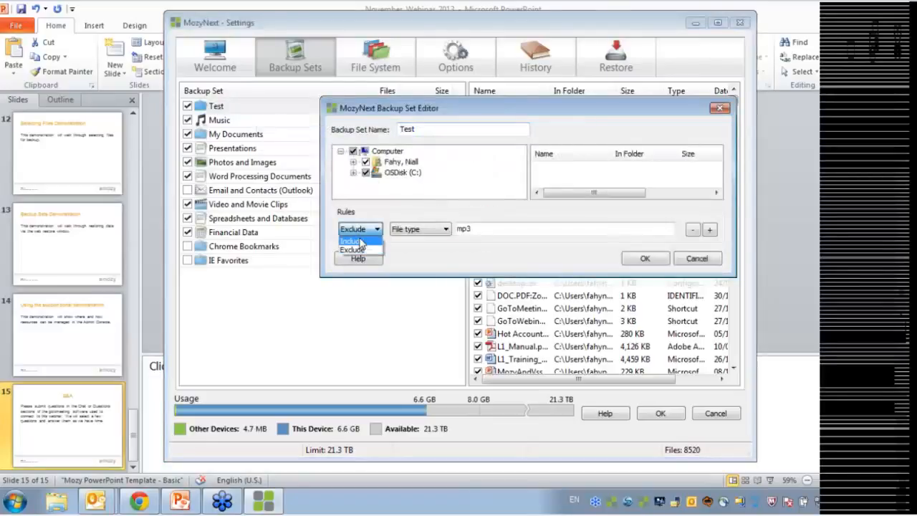
left_click(373, 243)
left_click(640, 262)
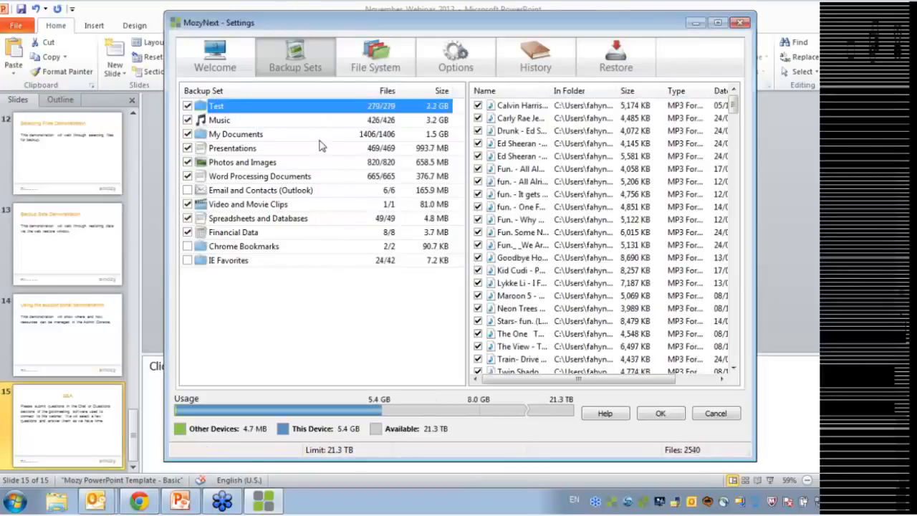
left_click(453, 57)
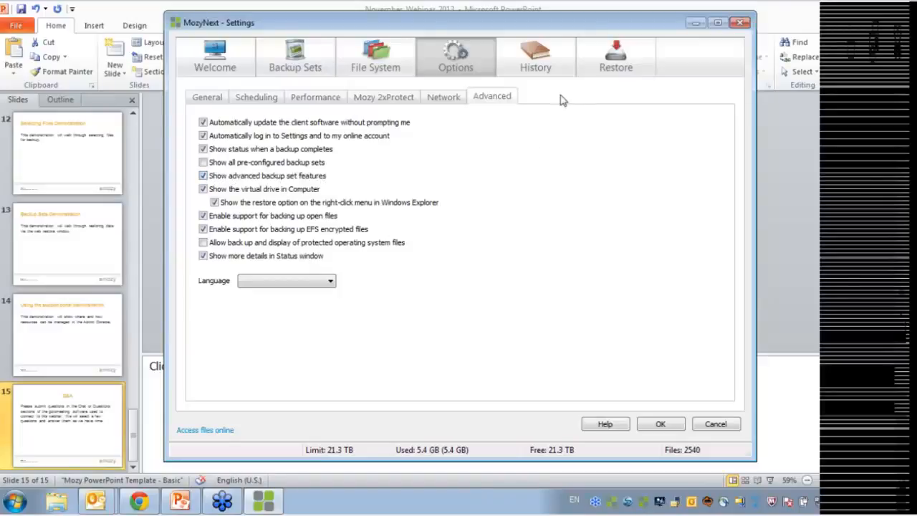
Edit the Test backup set and tick 'Files matching this set will be EXCLUDED from the final backup set'
left_click(296, 61)
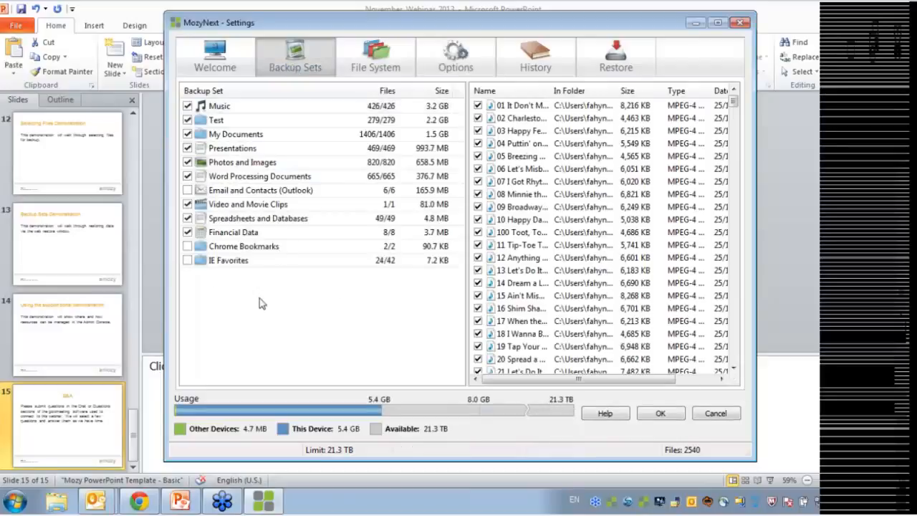
right_click(219, 109)
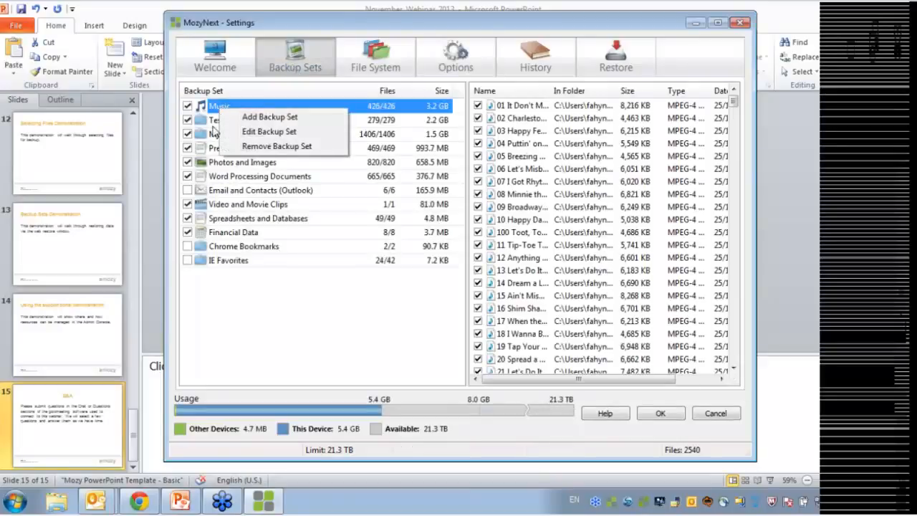
right_click(215, 124)
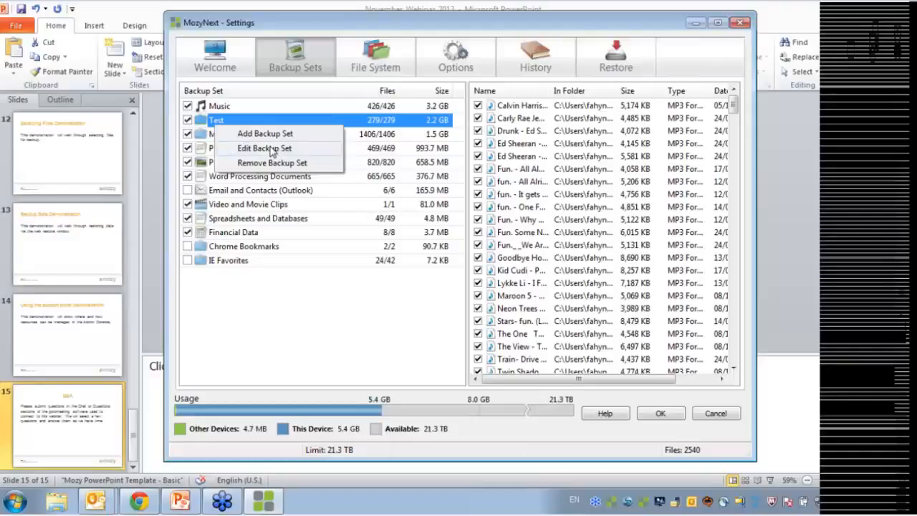
left_click(265, 149)
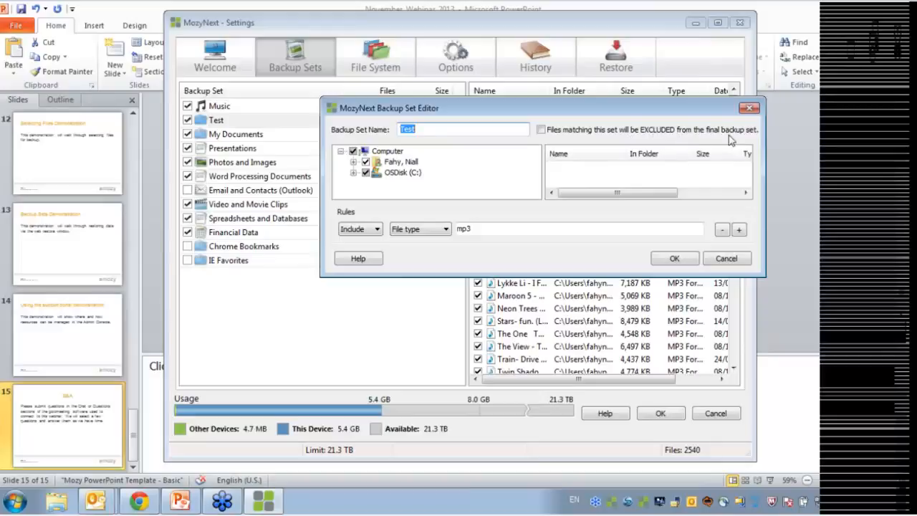
left_click(541, 130)
left_click(661, 258)
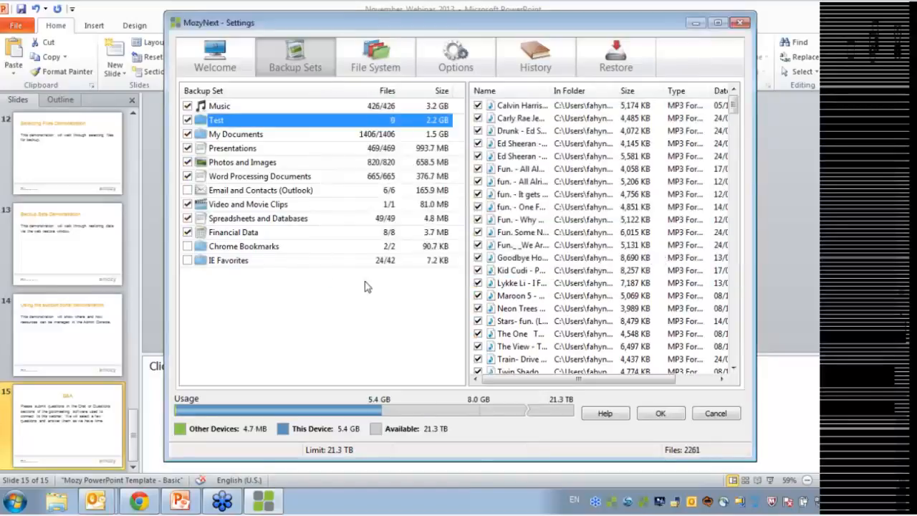
Review the excluded mp3 files, the Music set's reduced 153/426 file list, and the red Test set's tooltip
left_click(301, 293)
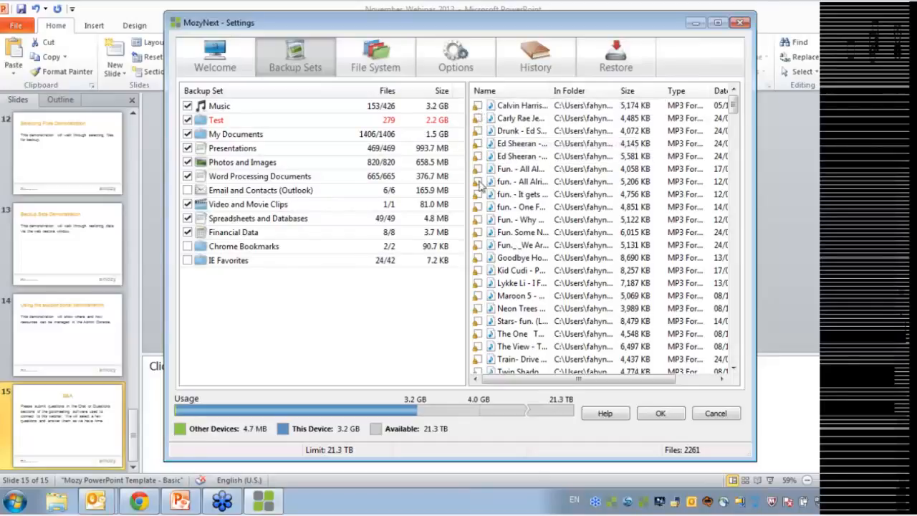
left_click(474, 232)
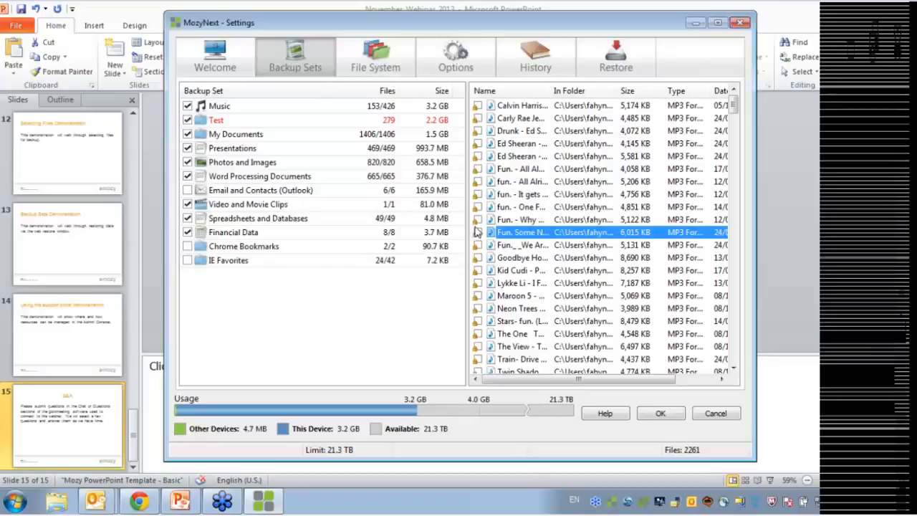
left_click(301, 346)
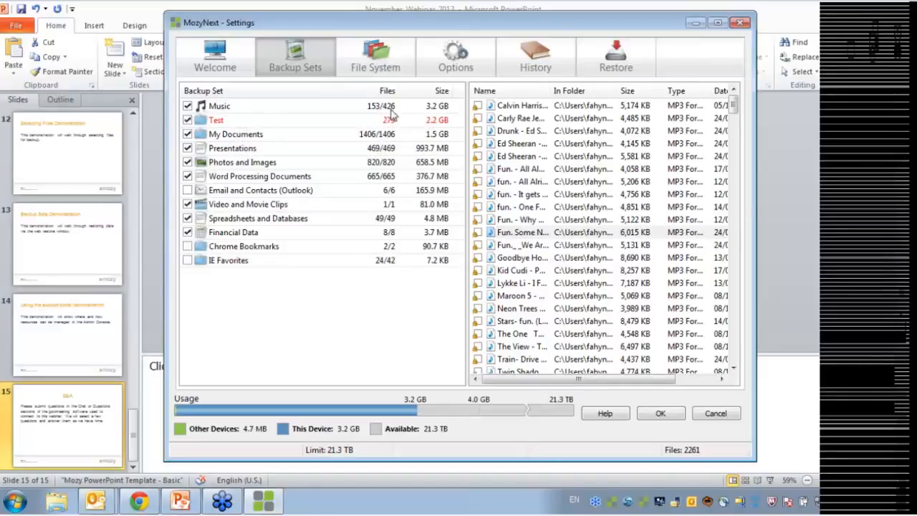
left_click(285, 107)
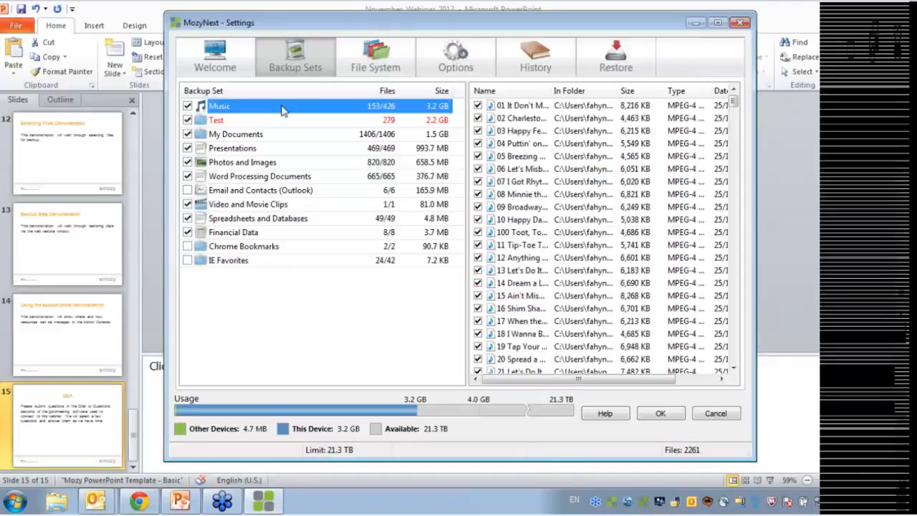
left_click_drag(732, 102, 726, 222)
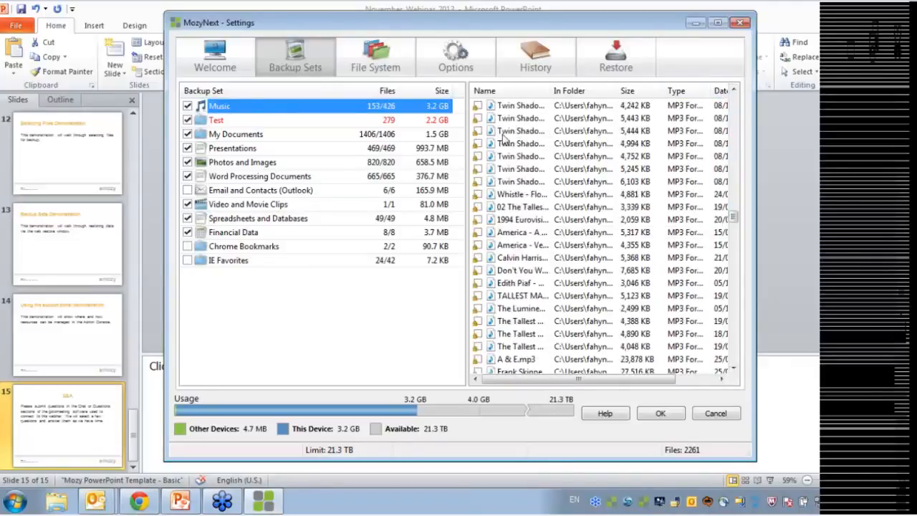
left_click(476, 170)
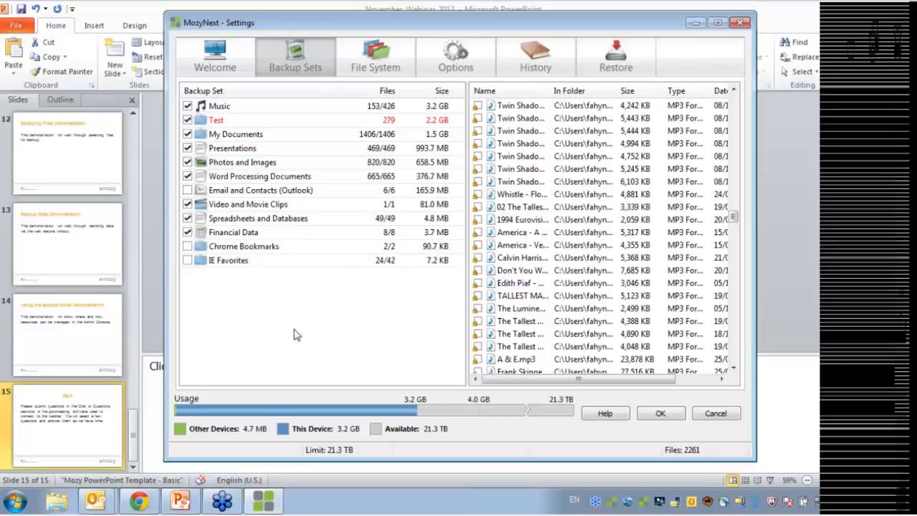
mouse_move(221, 125)
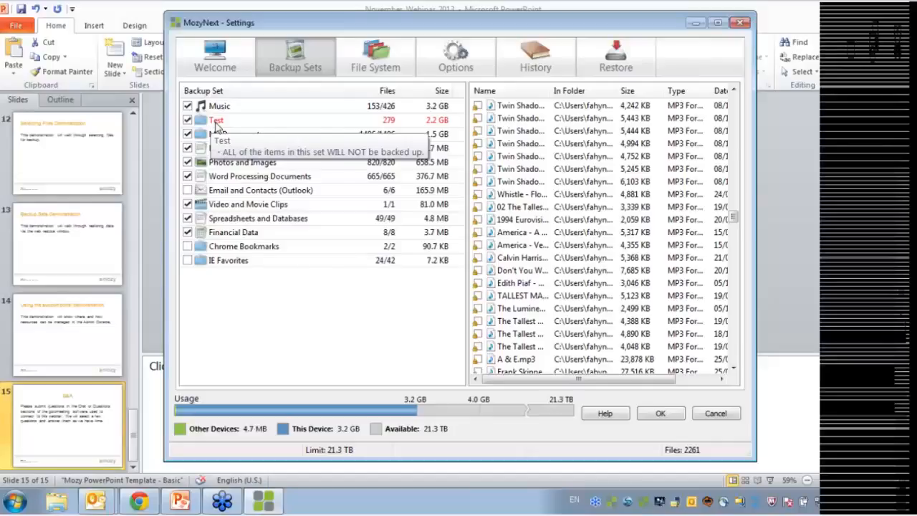
In the Test set's editor, change the rule criterion to File name
right_click(216, 123)
left_click(243, 146)
left_click(432, 230)
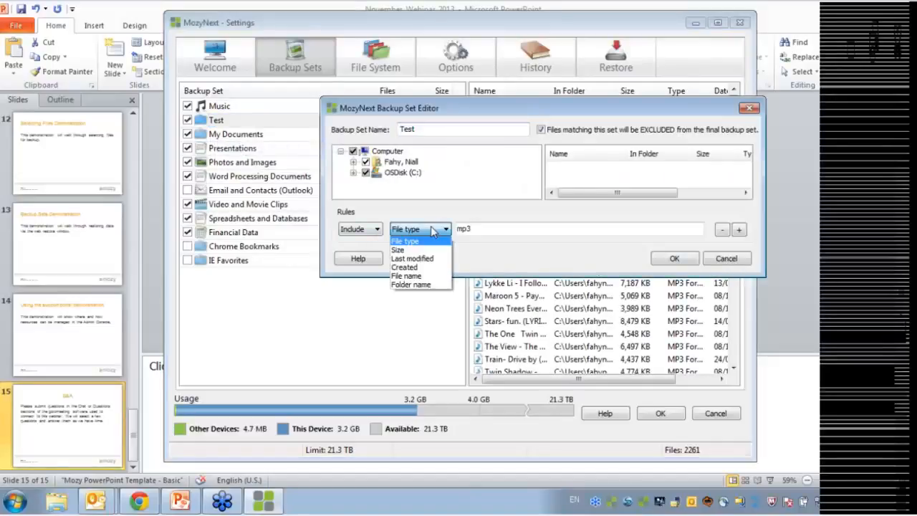
left_click(432, 267)
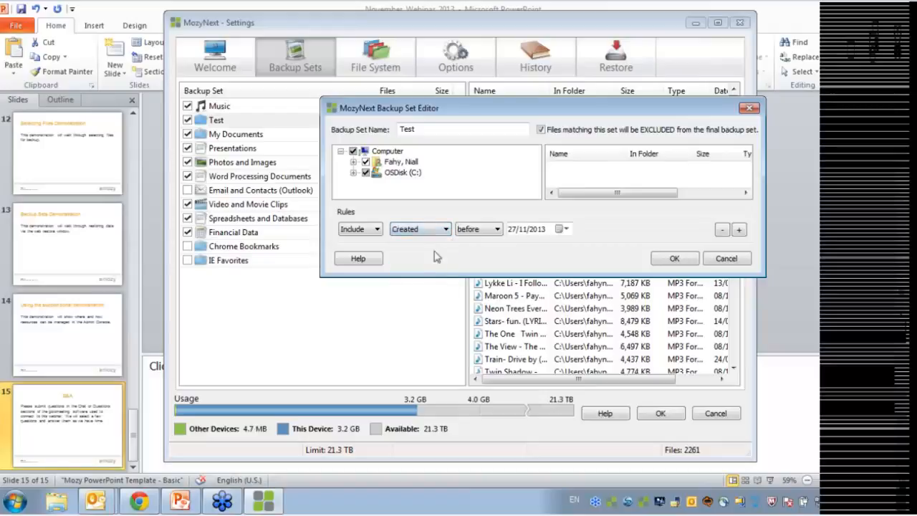
left_click(497, 231)
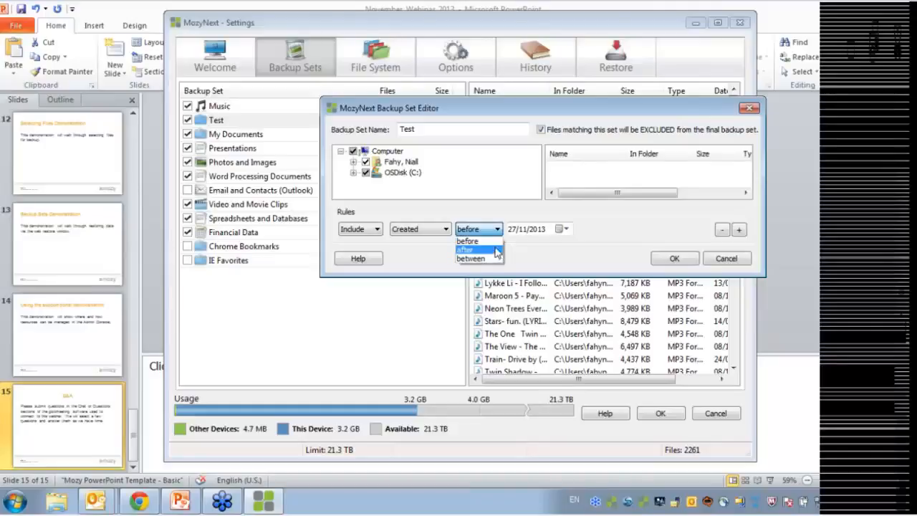
left_click(534, 256)
left_click(414, 230)
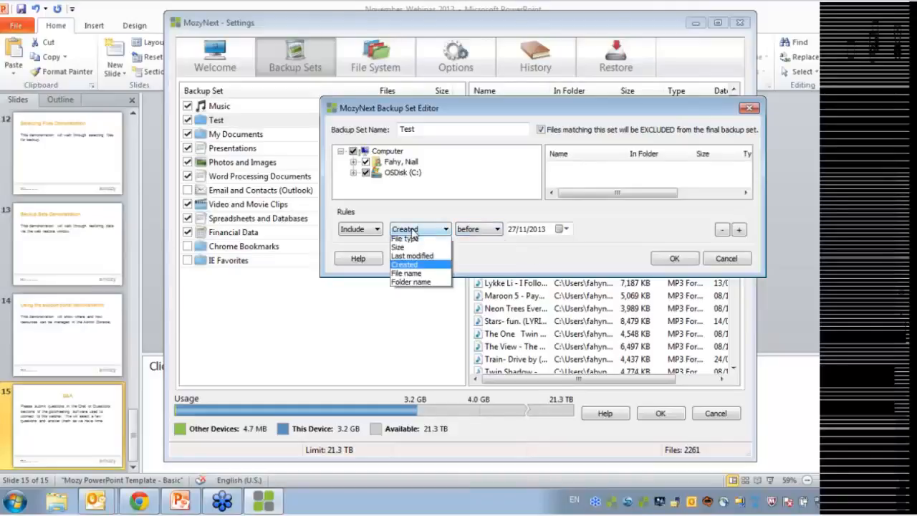
left_click(425, 276)
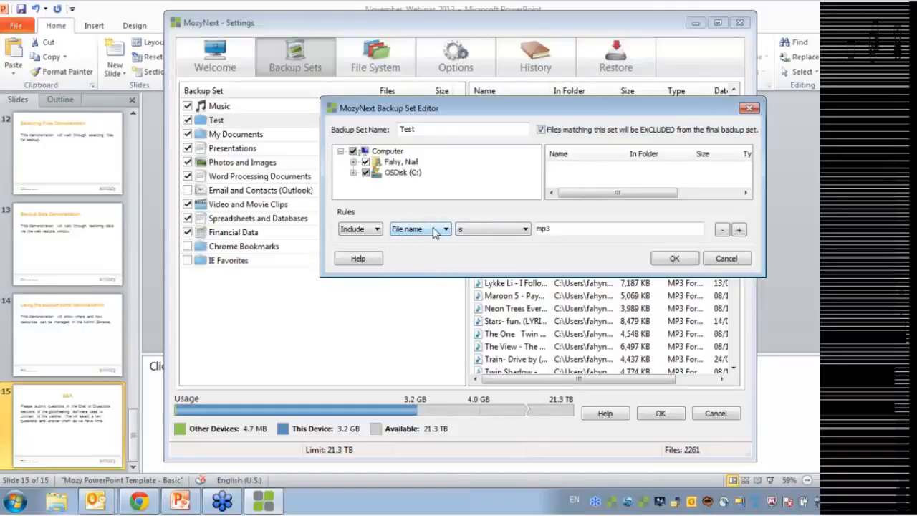
left_click(524, 235)
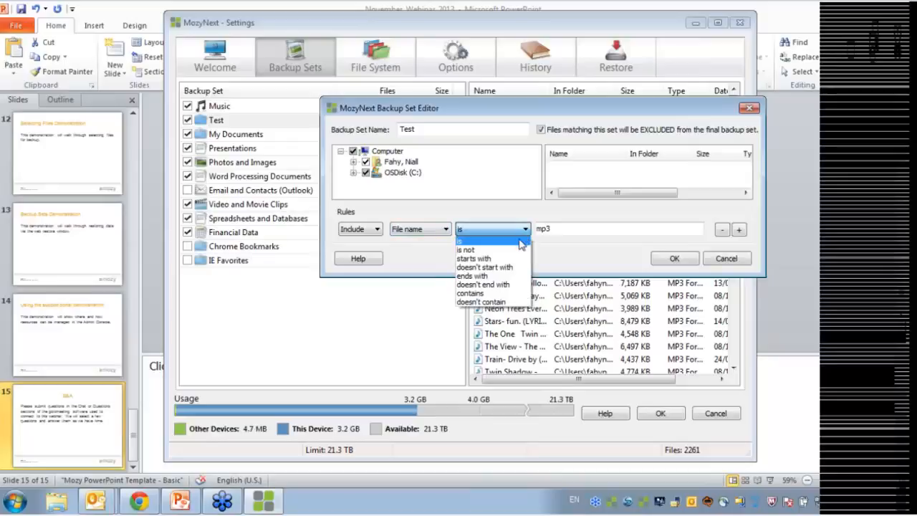
left_click(423, 256)
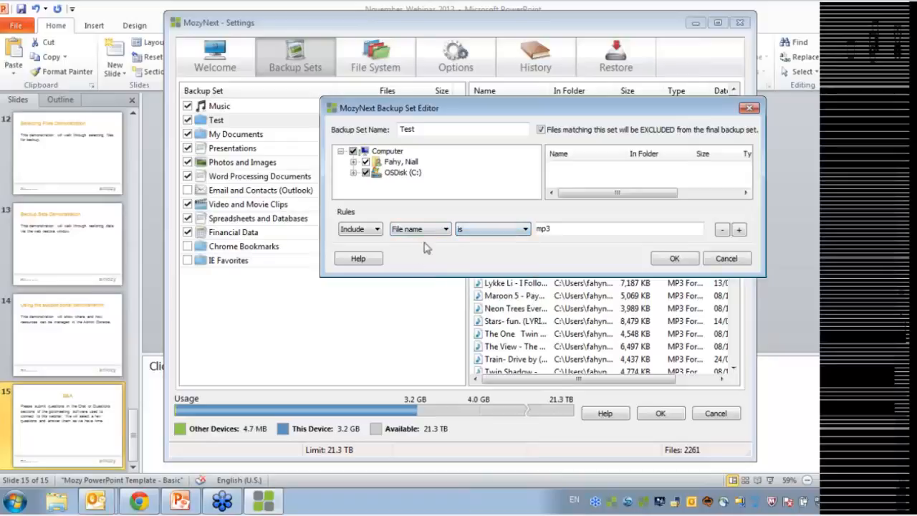
left_click(429, 230)
left_click(427, 276)
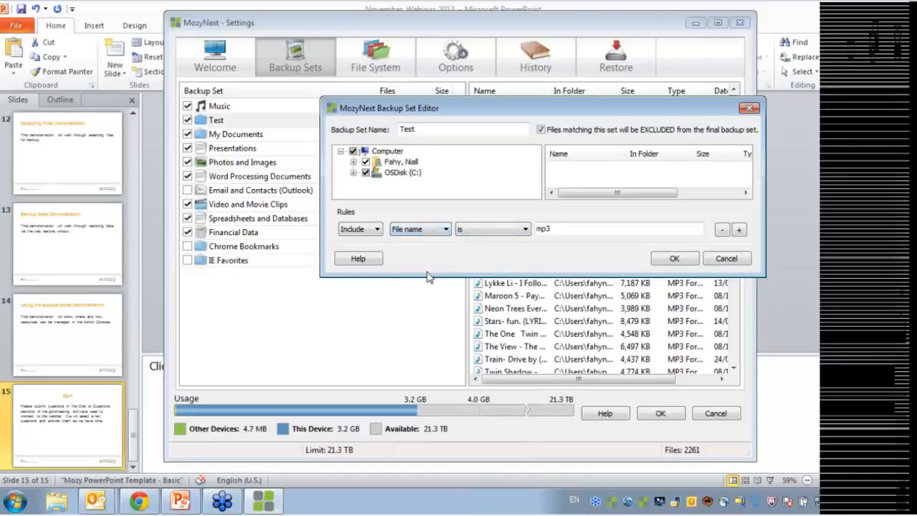
Add a second rule row, then cancel the editor without saving
left_click(738, 230)
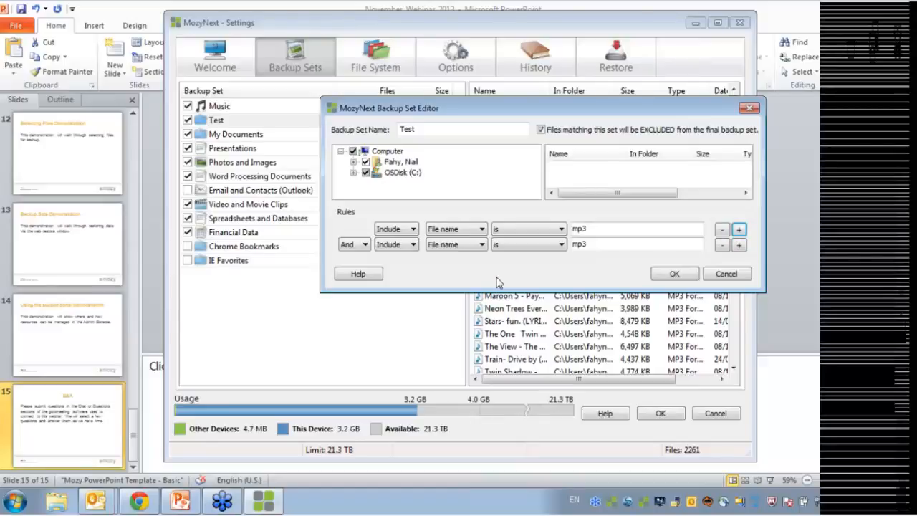
left_click(714, 274)
left_click(228, 264)
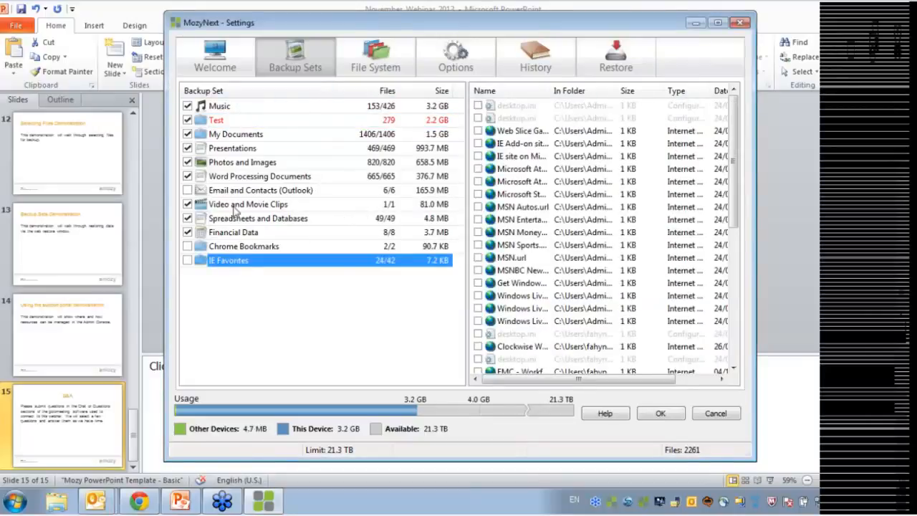
Edit the Music set to exclude its matching files, dropping the backup to 2108 files and 2.2 GB
right_click(225, 111)
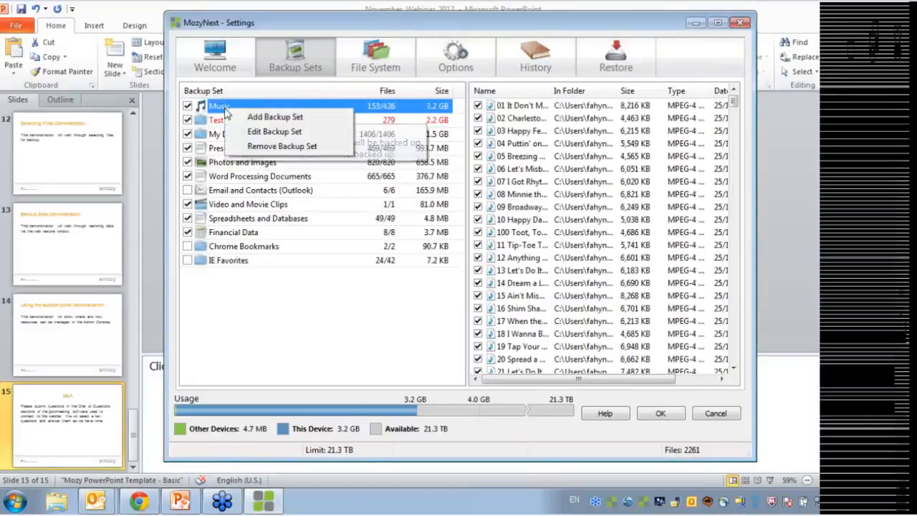
left_click(258, 131)
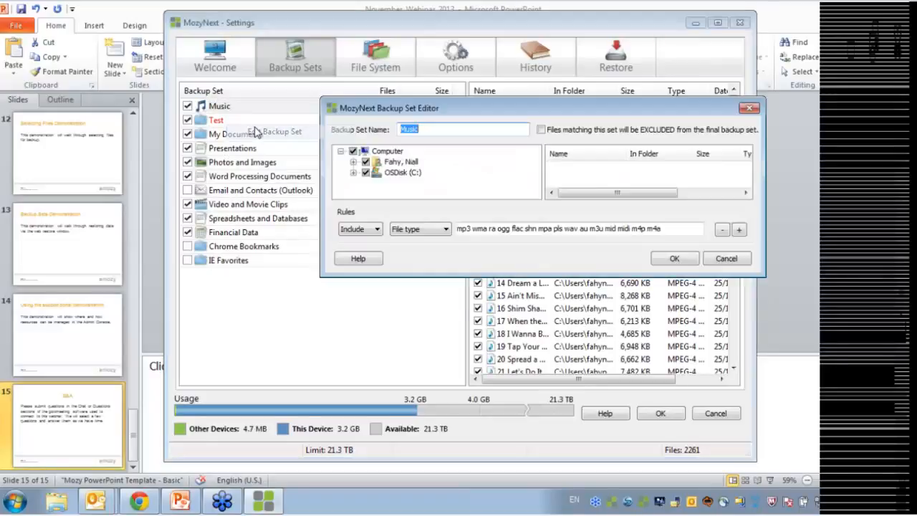
left_click(541, 130)
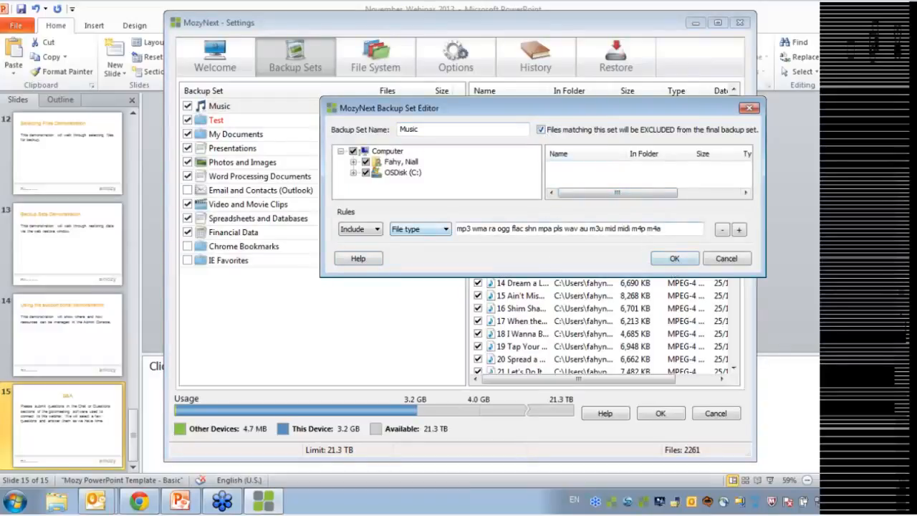
left_click_drag(458, 229, 668, 232)
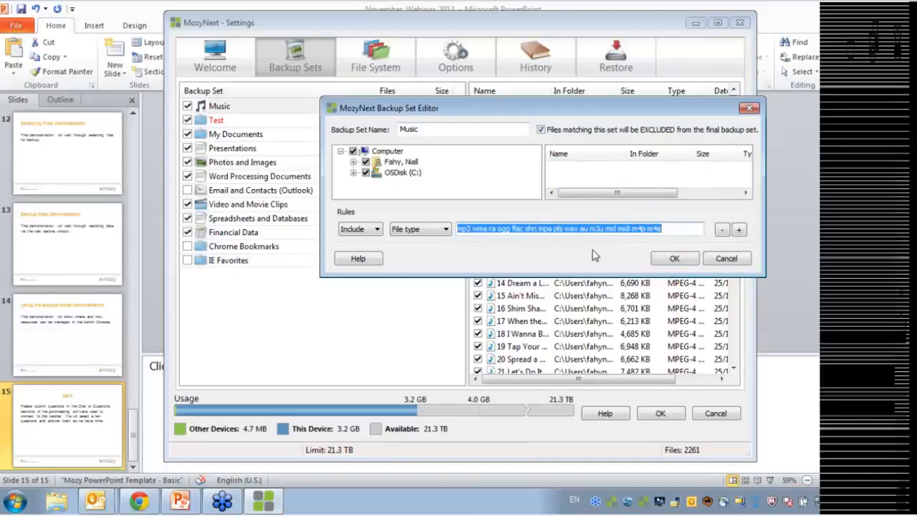
left_click(627, 228)
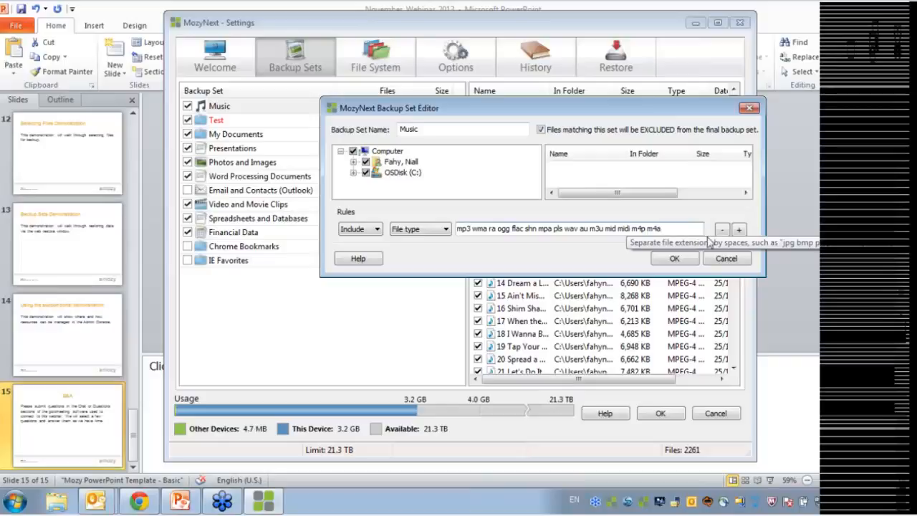
left_click(675, 258)
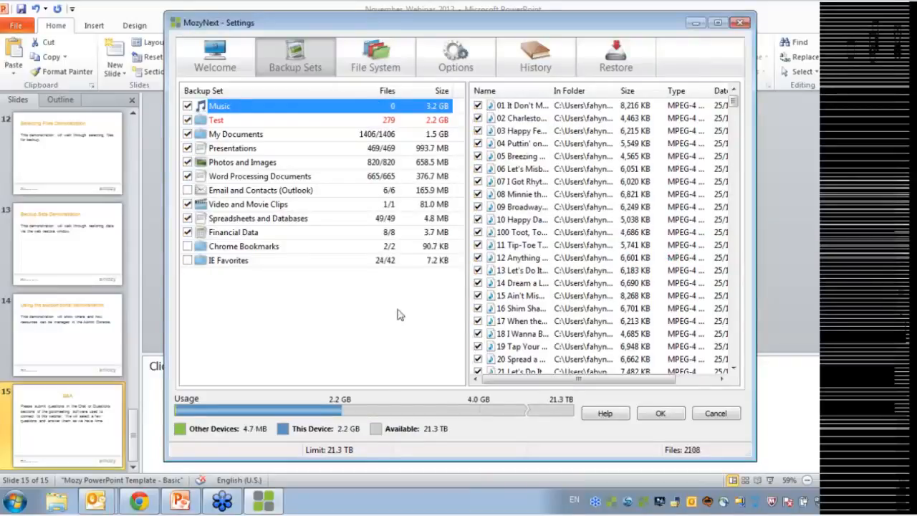
Remove the Test backup set, confirm with Yes, and minimise the MozyNext settings window
left_click(219, 119)
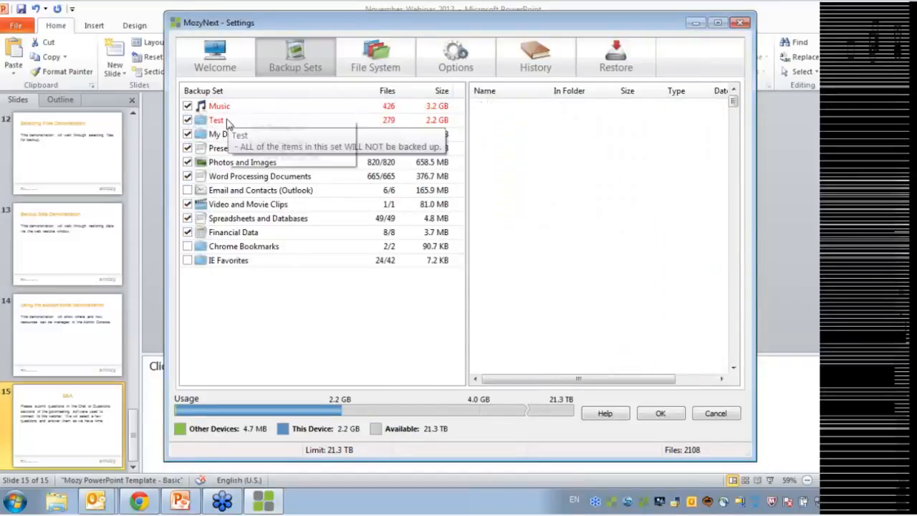
right_click(244, 121)
left_click(272, 156)
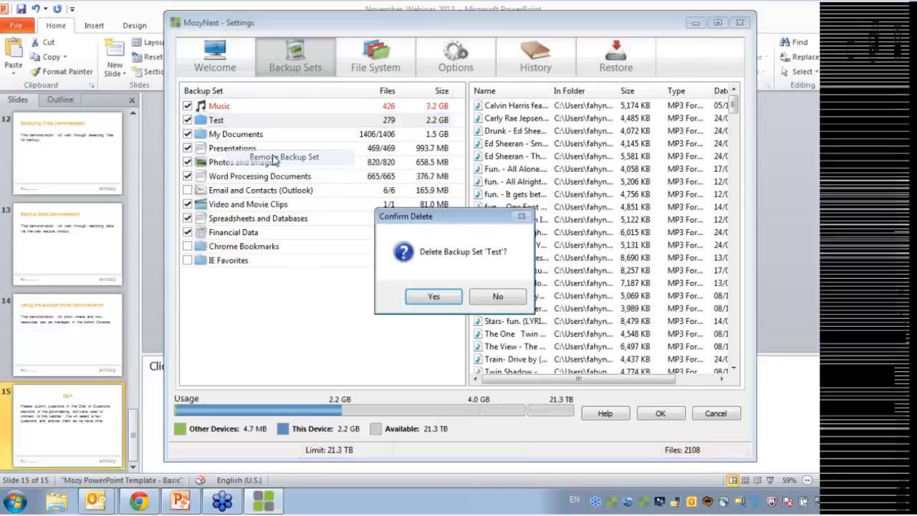
left_click(434, 297)
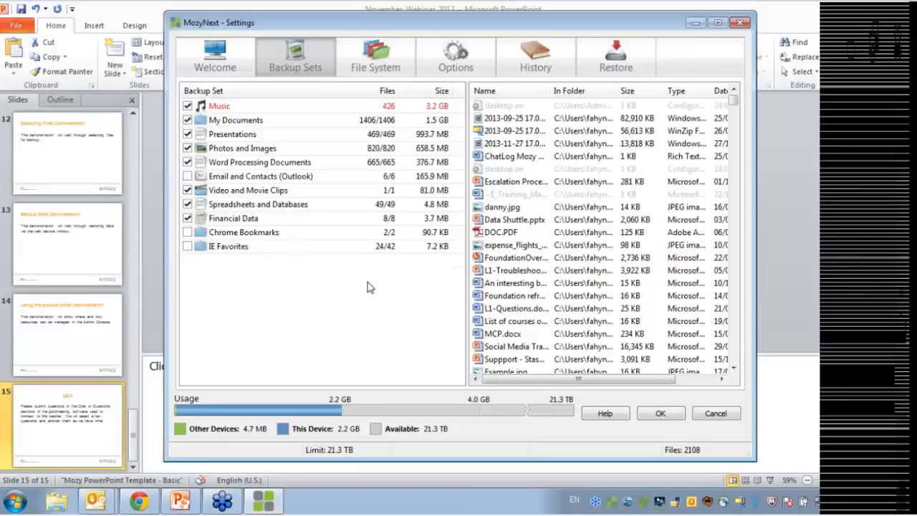
left_click(697, 24)
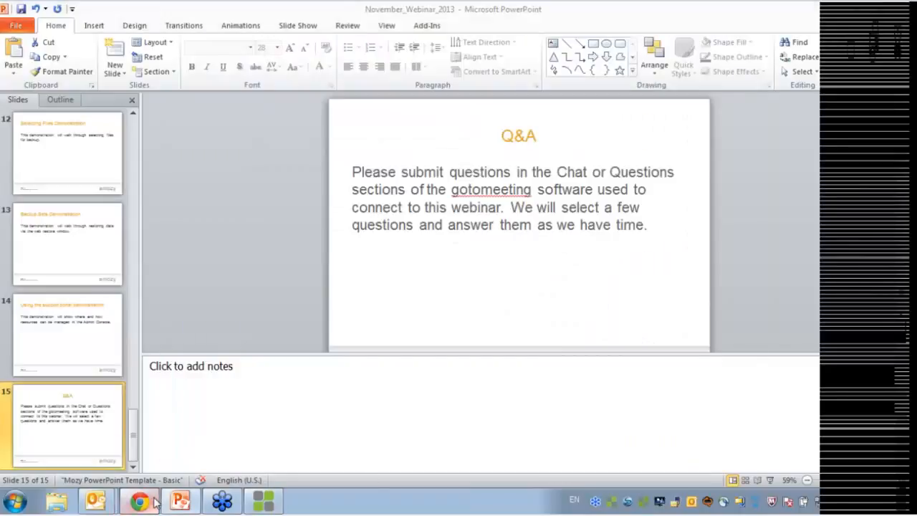
Bring up the Mozy Support Cases Page in Chrome and look over the My Support page and account options
left_click(143, 500)
left_click(211, 8)
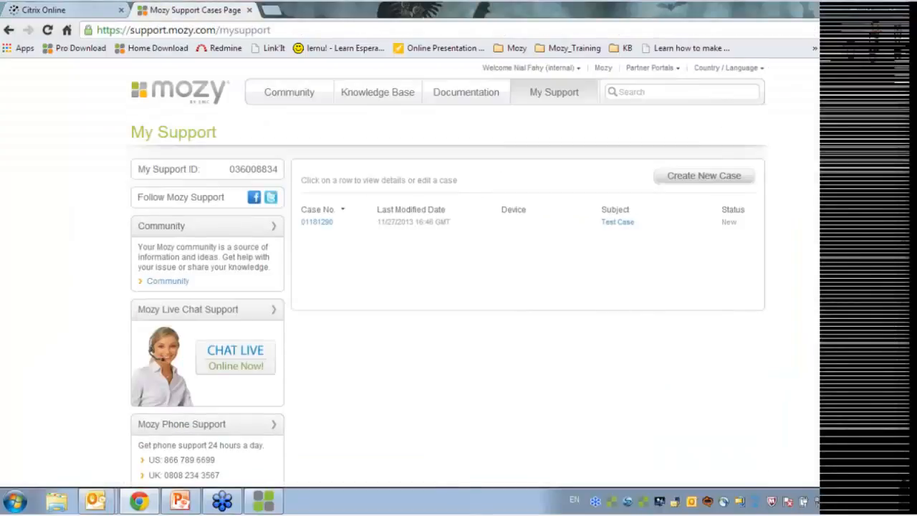
left_click(580, 70)
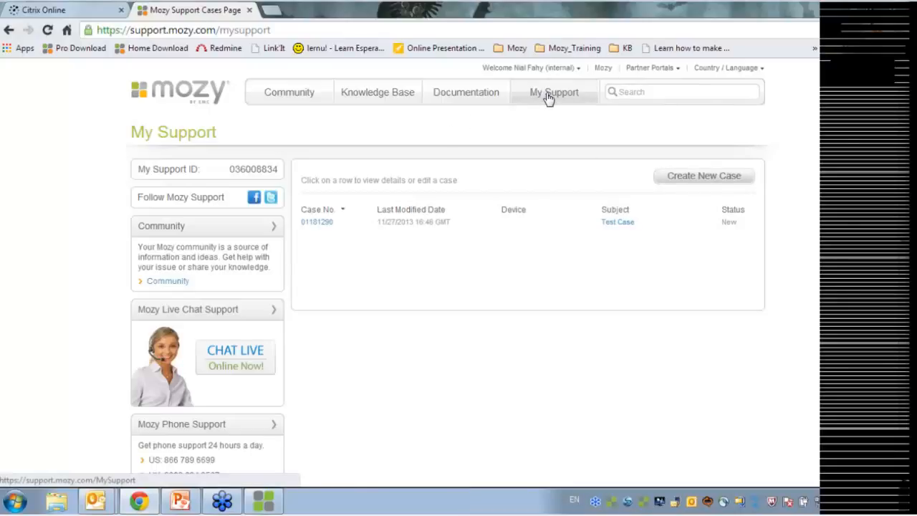
scroll(440, 334, "down", 1)
scroll(447, 333, "up", 1)
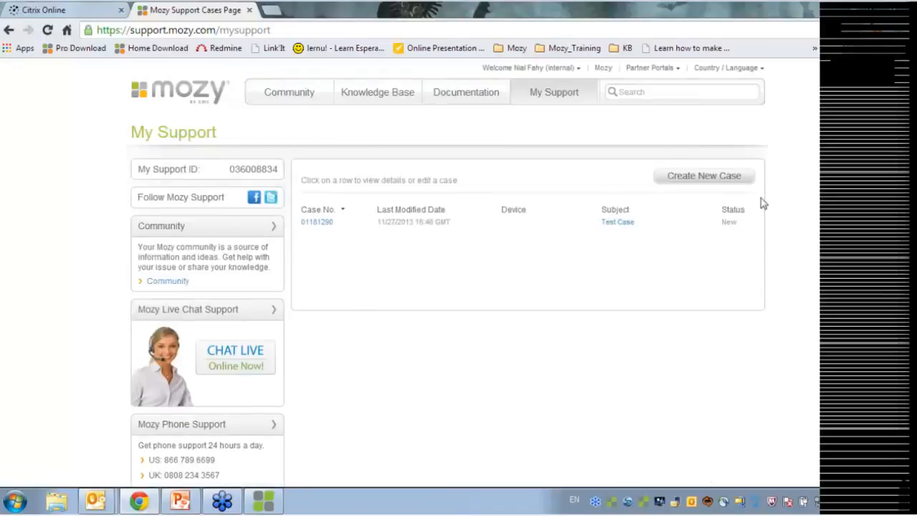
double_click(229, 175)
left_click(278, 167)
scroll(326, 236, "down", 2)
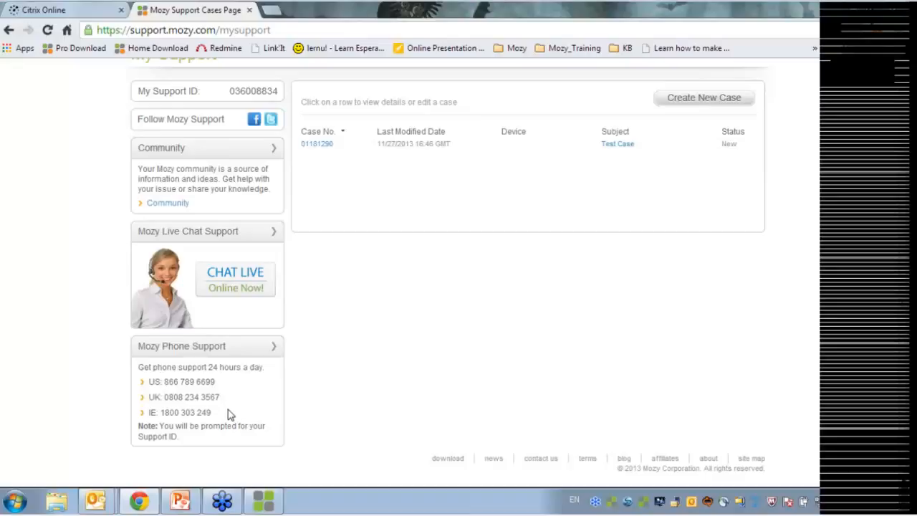
scroll(232, 423, "up", 1)
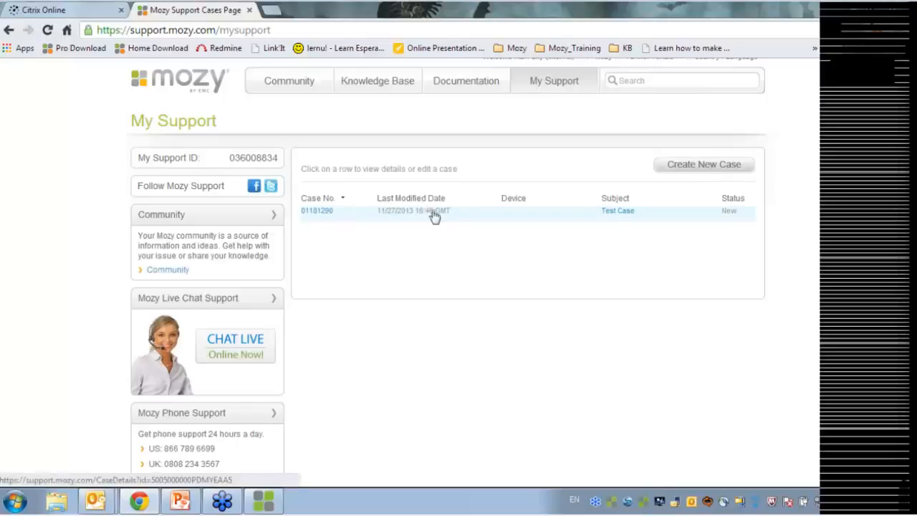
Open the Test Case details and scroll through them
left_click(321, 214)
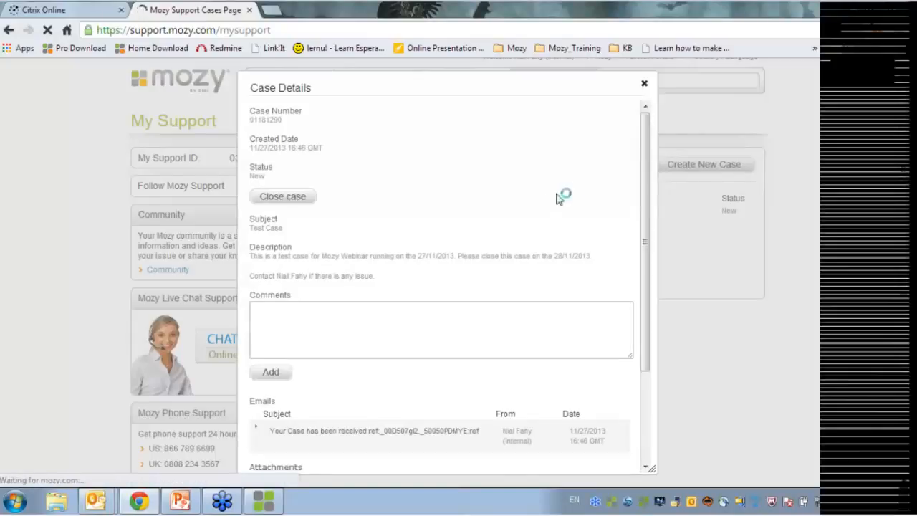
scroll(327, 297, "down", 5)
scroll(341, 244, "up", 1)
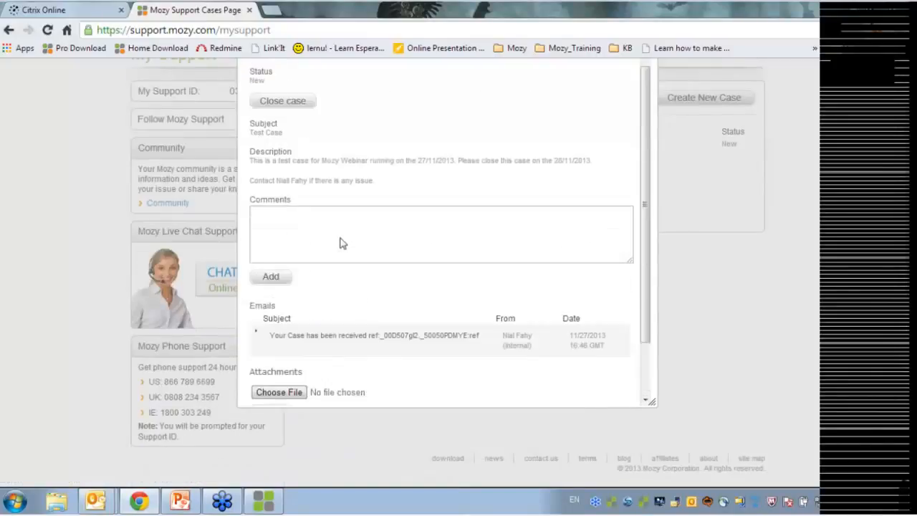
scroll(341, 244, "up", 2)
scroll(316, 196, "down", 3)
scroll(310, 234, "up", 3)
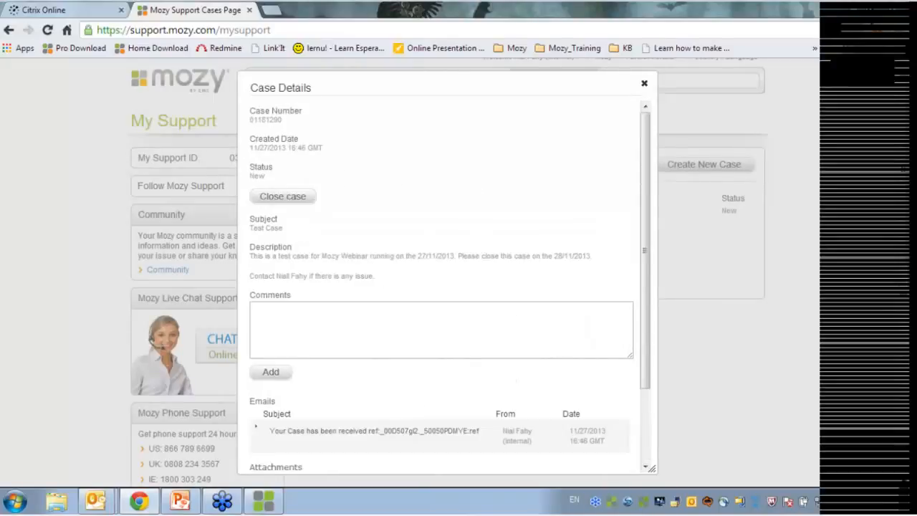
Start a comment on the case, review the rest of the details, then close the Case Details view
left_click(387, 327)
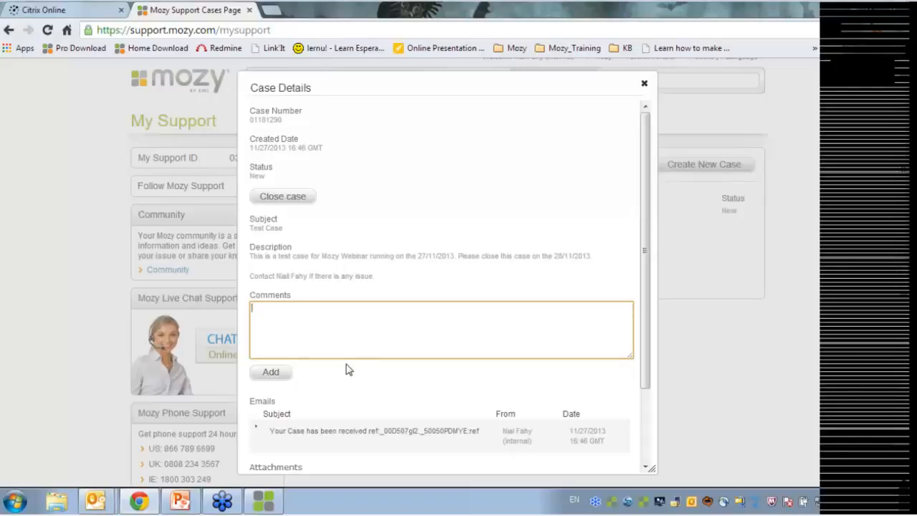
scroll(329, 377, "down", 3)
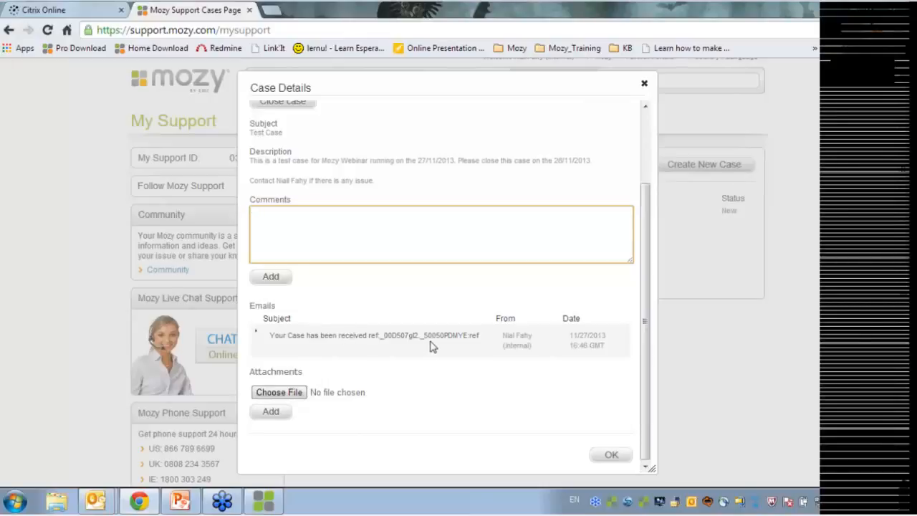
scroll(419, 351, "up", 1)
scroll(409, 358, "down", 1)
scroll(597, 415, "up", 2)
scroll(596, 416, "up", 1)
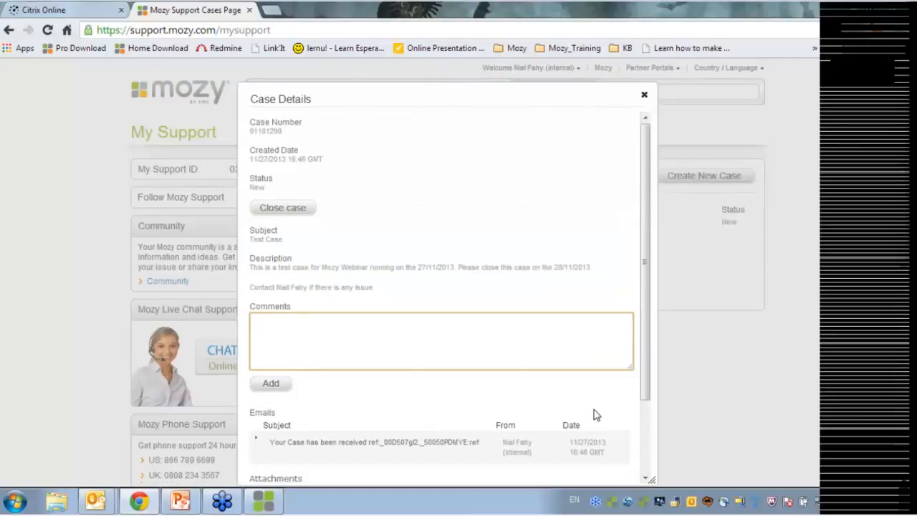
scroll(543, 409, "down", 3)
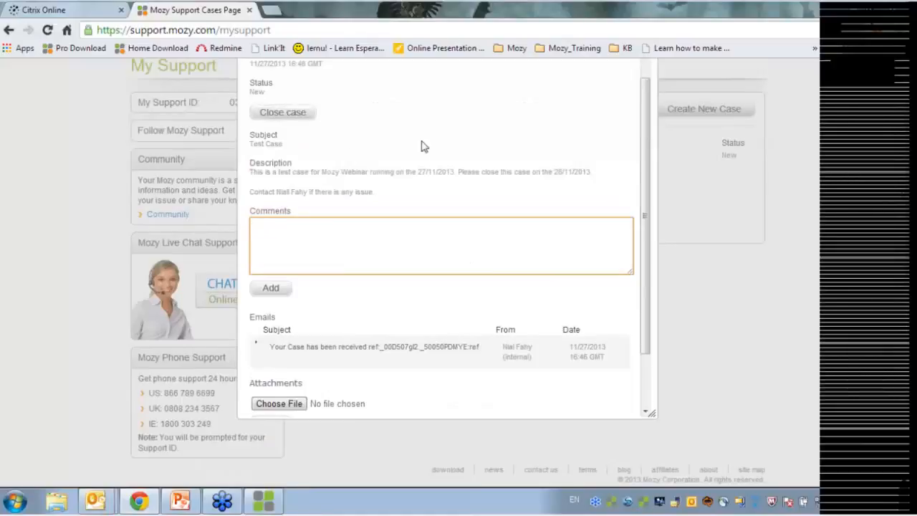
scroll(407, 203, "down", 2)
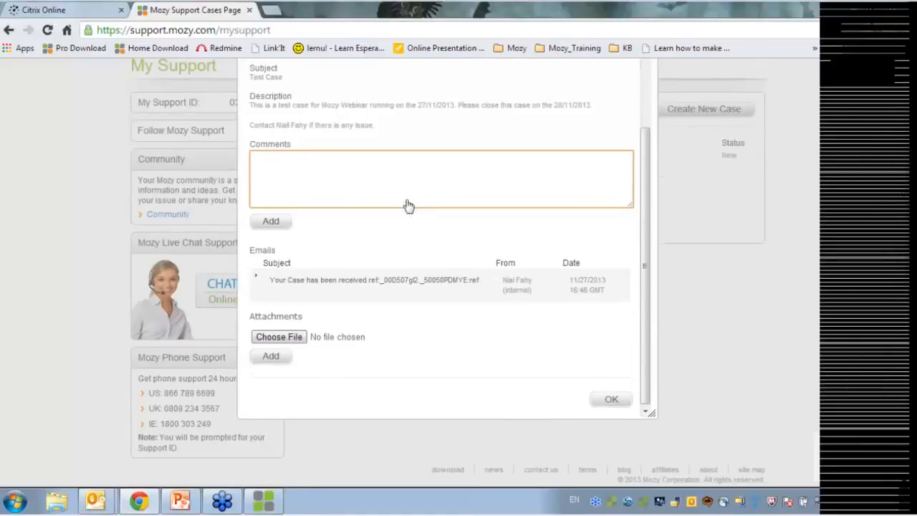
scroll(407, 206, "down", 2)
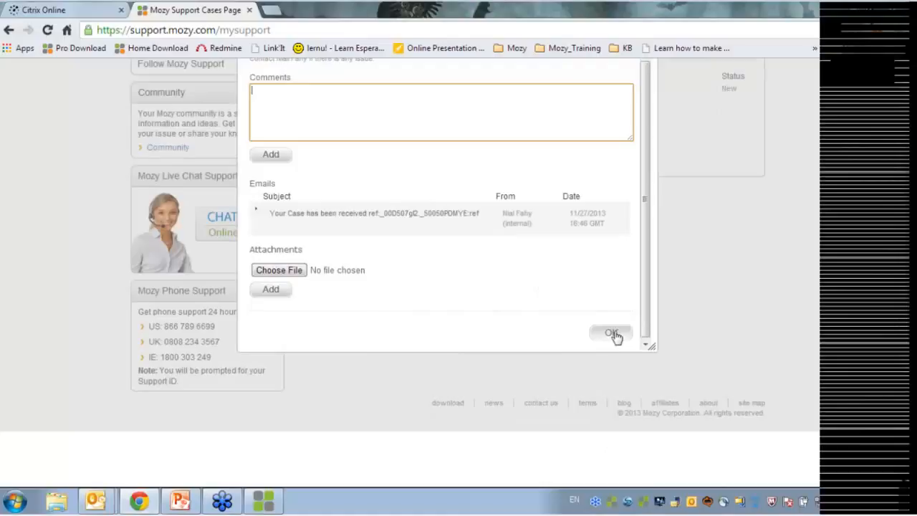
scroll(501, 368, "up", 5)
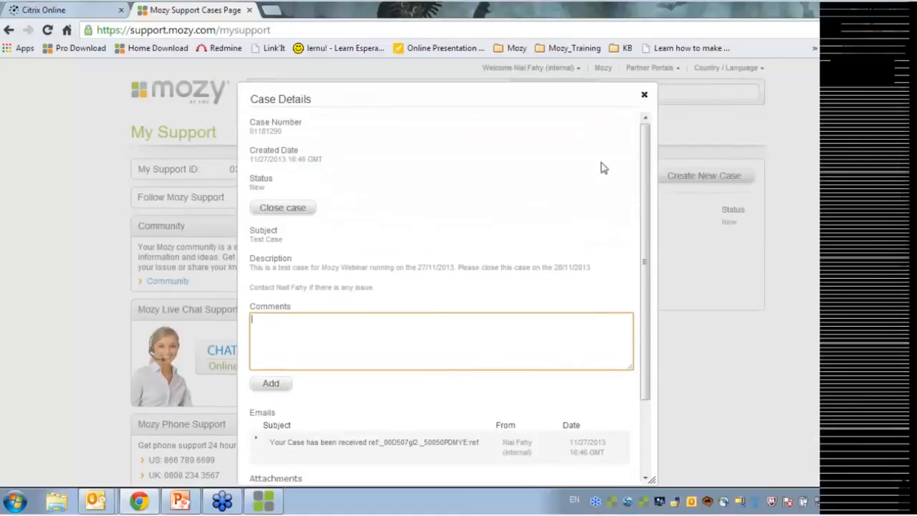
scroll(640, 324, "down", 3)
left_click(644, 94)
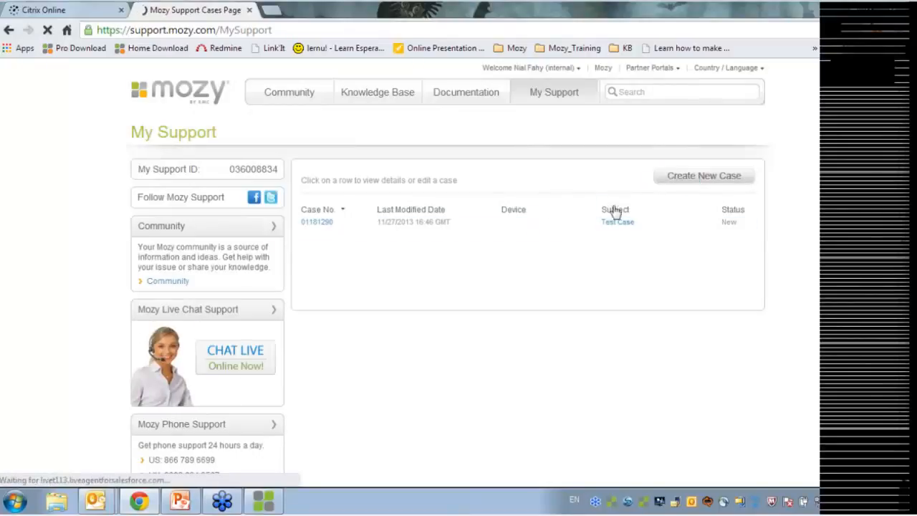
Start a case with reason 'I'm getting an Error Code', subject 'File System Error 4', opening FilesystemError4 in a new tab
left_click(706, 180)
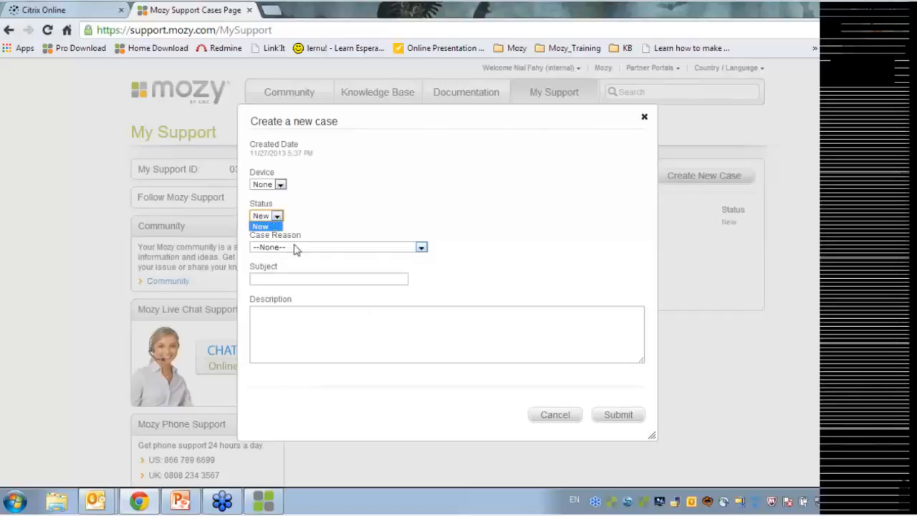
left_click(415, 231)
left_click(348, 247)
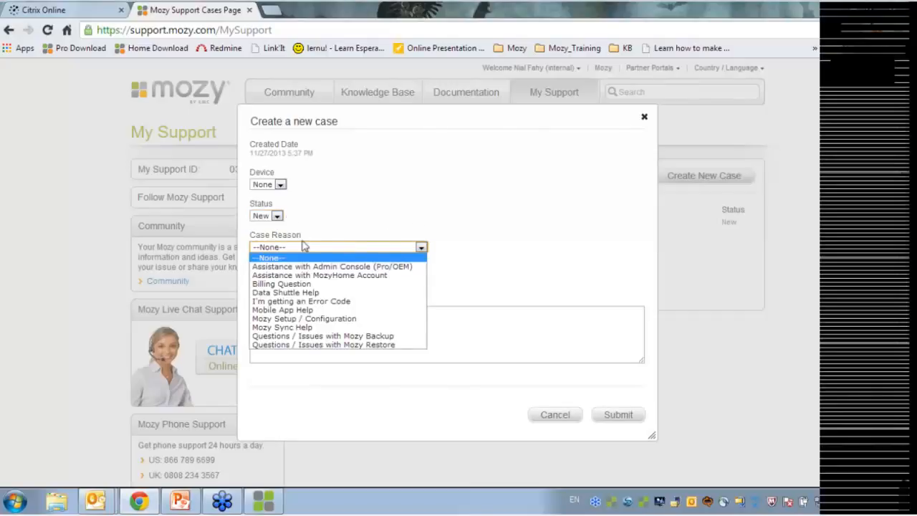
left_click(362, 301)
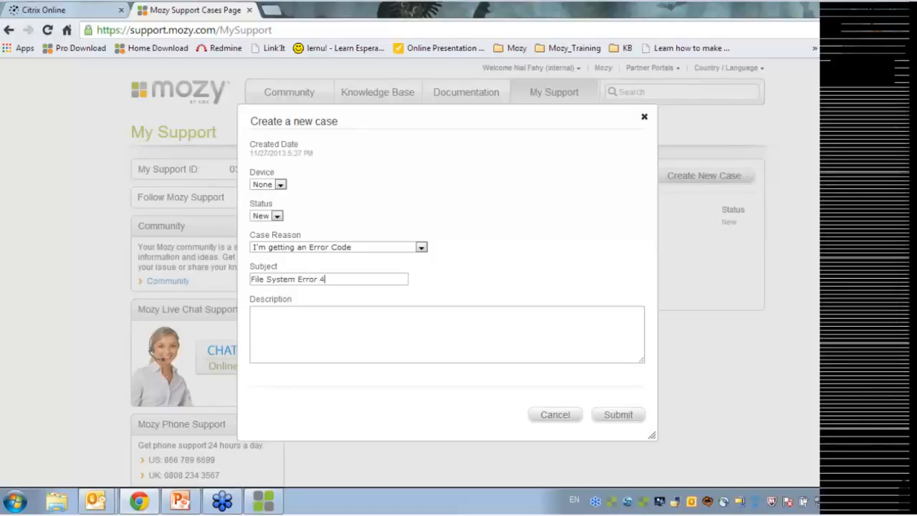
left_click(253, 313)
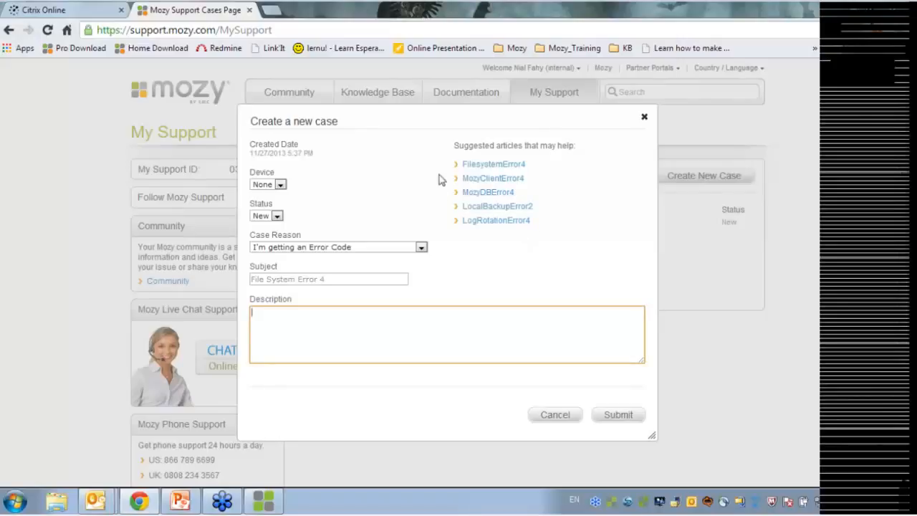
middle_click(500, 168)
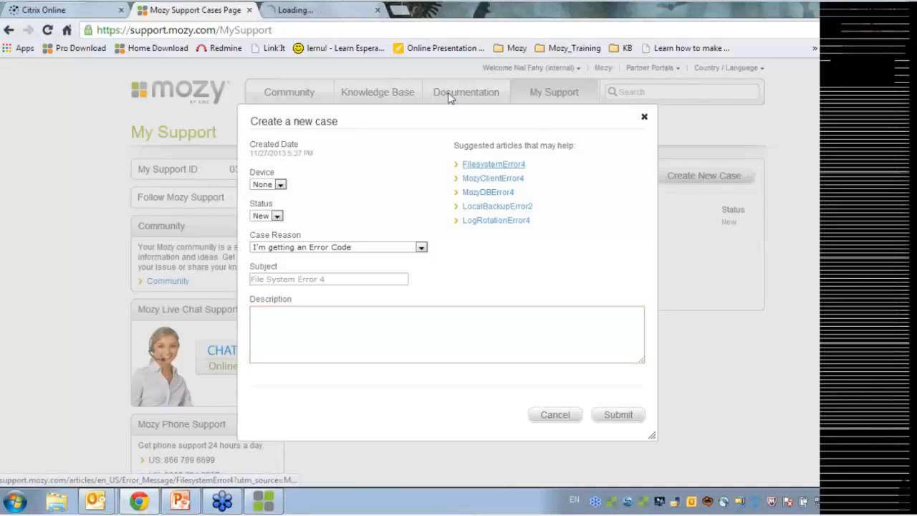
Read through the FilesystemError4 article, then close its tab to return to the case form
left_click(324, 10)
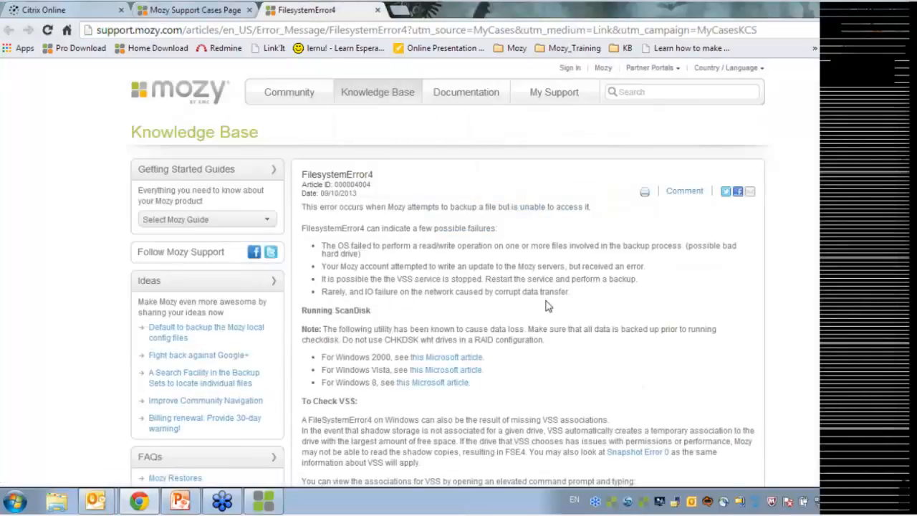
scroll(546, 305, "down", 2)
scroll(502, 373, "up", 2)
scroll(486, 347, "down", 4)
scroll(488, 344, "up", 2)
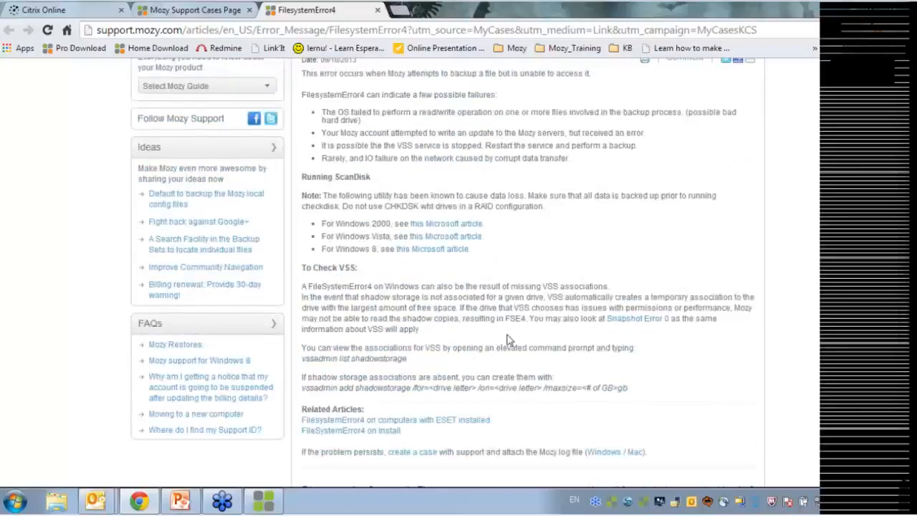
scroll(539, 345, "up", 2)
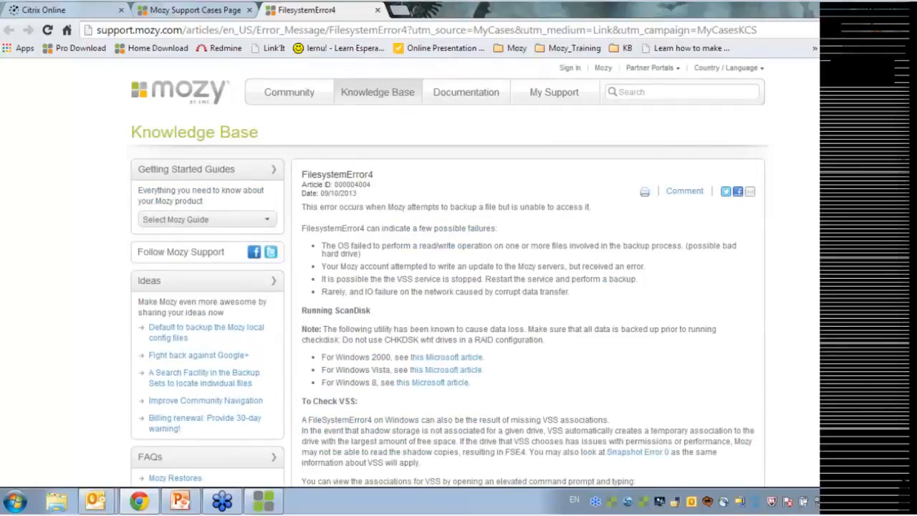
left_click(377, 11)
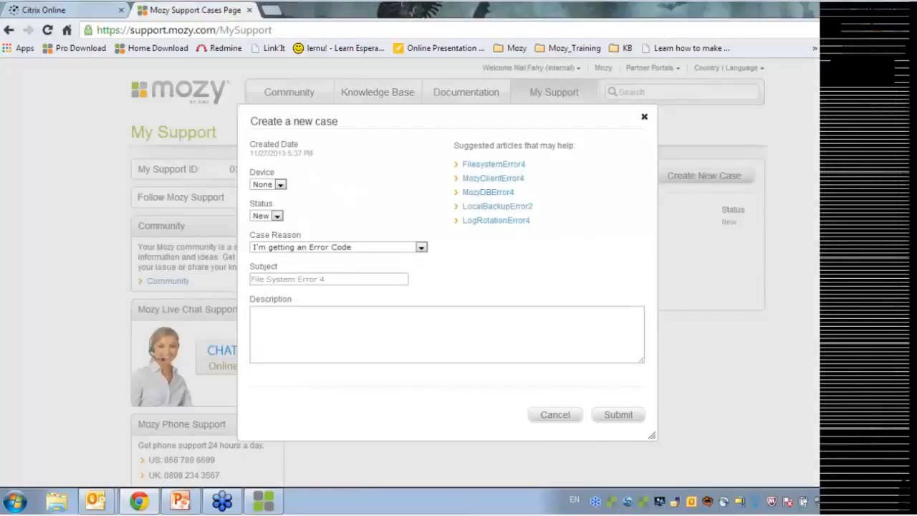
Write a note in the case Description, then close the form without submitting it
left_click(430, 334)
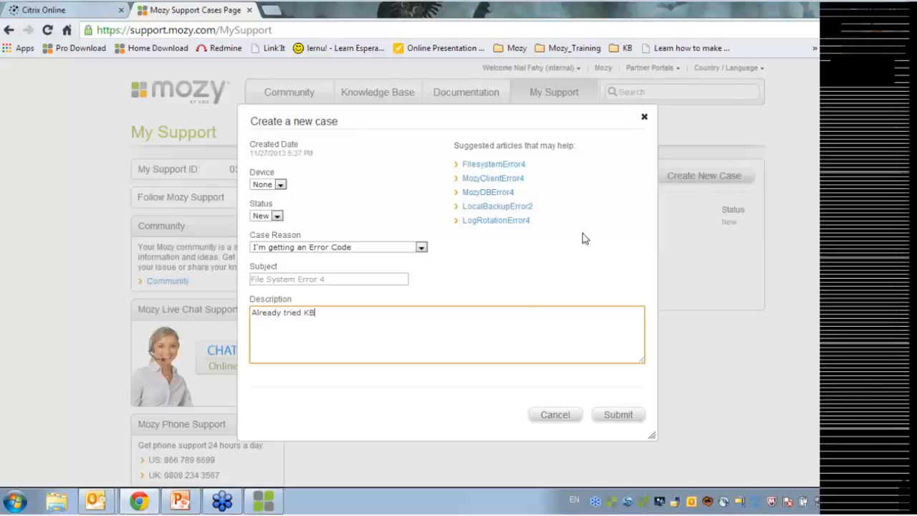
left_click(644, 116)
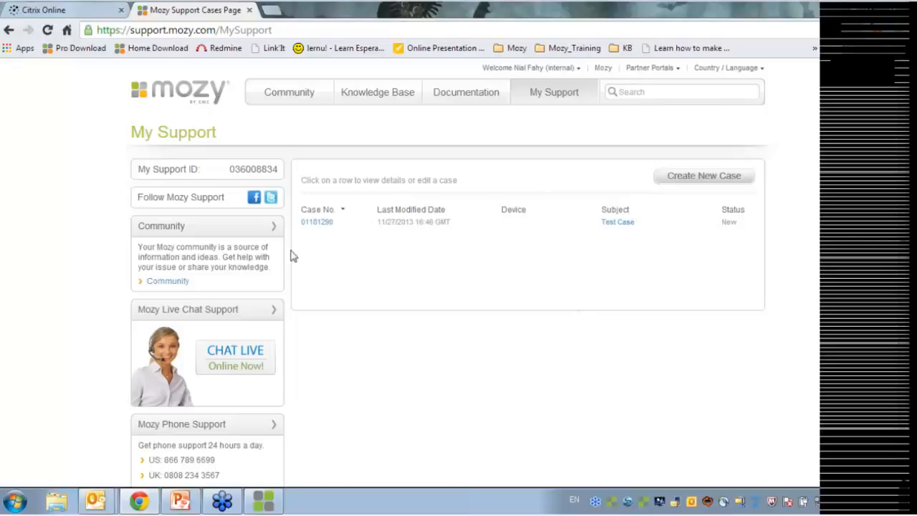
Open the Knowledge Base home page in a new tab beside My Support
middle_click(373, 101)
Browse the Knowledge Base Solutions, FAQs and Error Messages, then follow Community to the Mozy login page
left_click(309, 9)
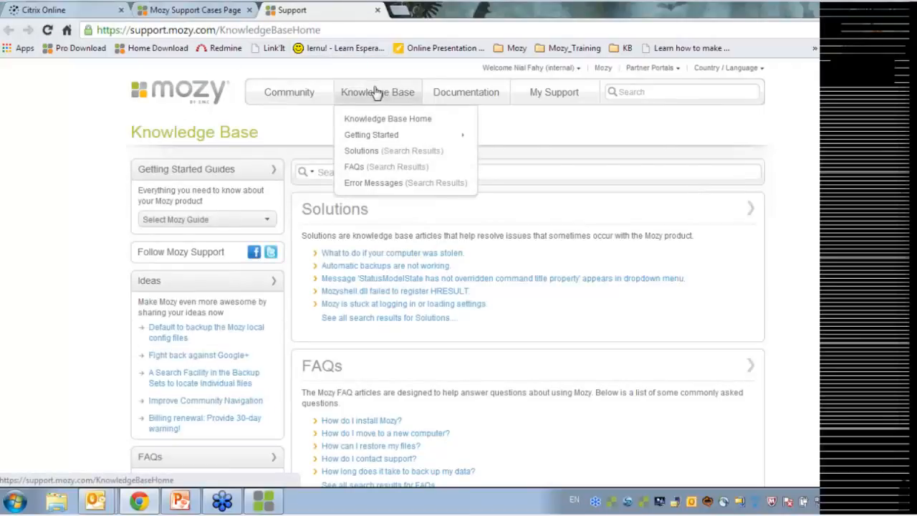
scroll(399, 190, "down", 1)
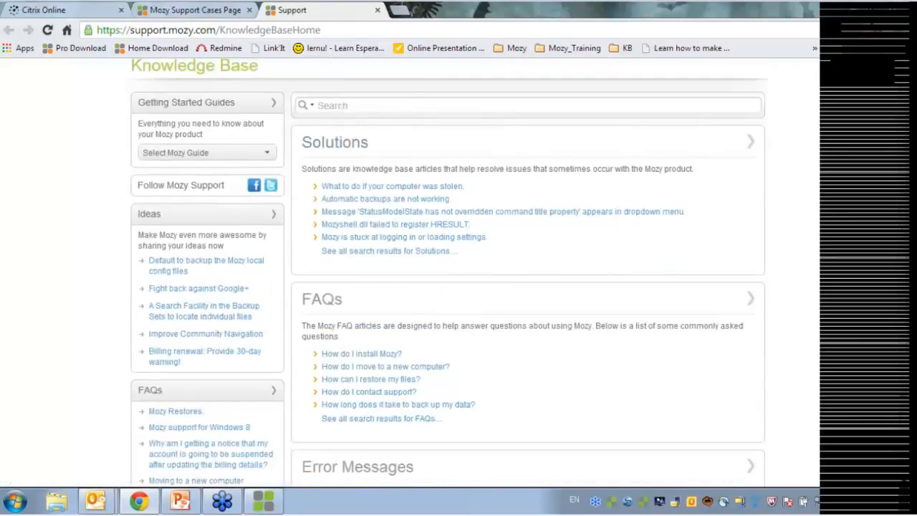
scroll(338, 194, "down", 1)
scroll(337, 195, "up", 1)
scroll(328, 189, "down", 1)
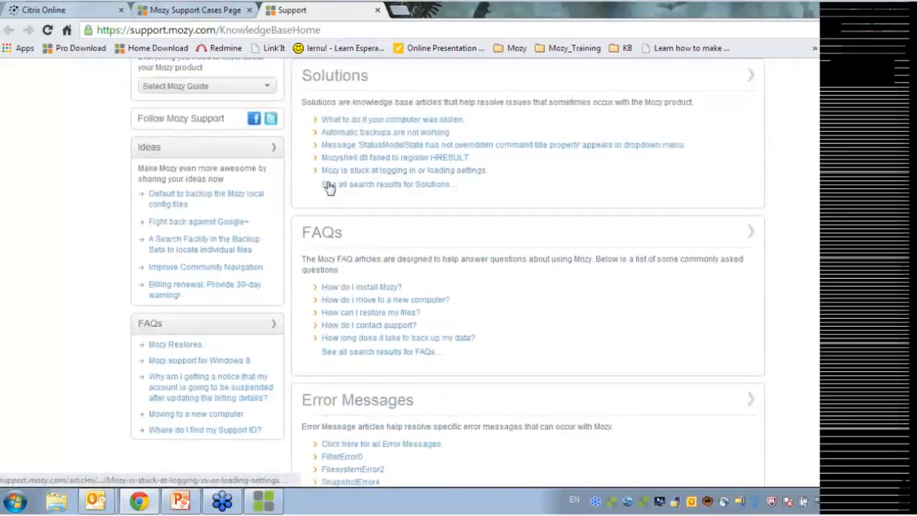
scroll(400, 420, "down", 1)
scroll(416, 352, "down", 1)
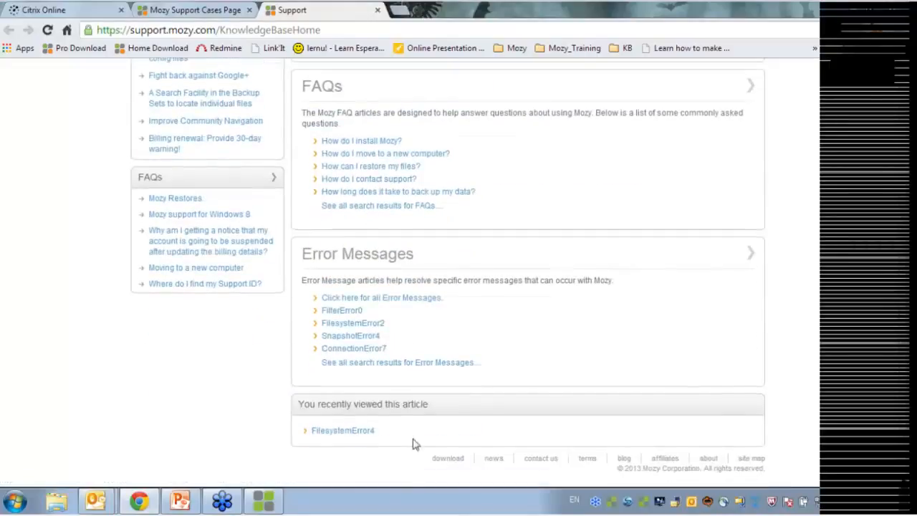
scroll(359, 381, "up", 2)
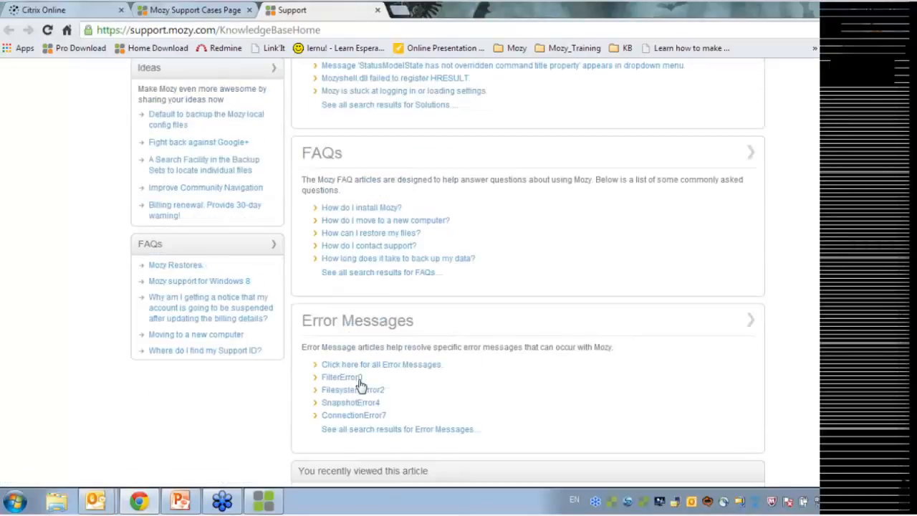
scroll(364, 385, "up", 2)
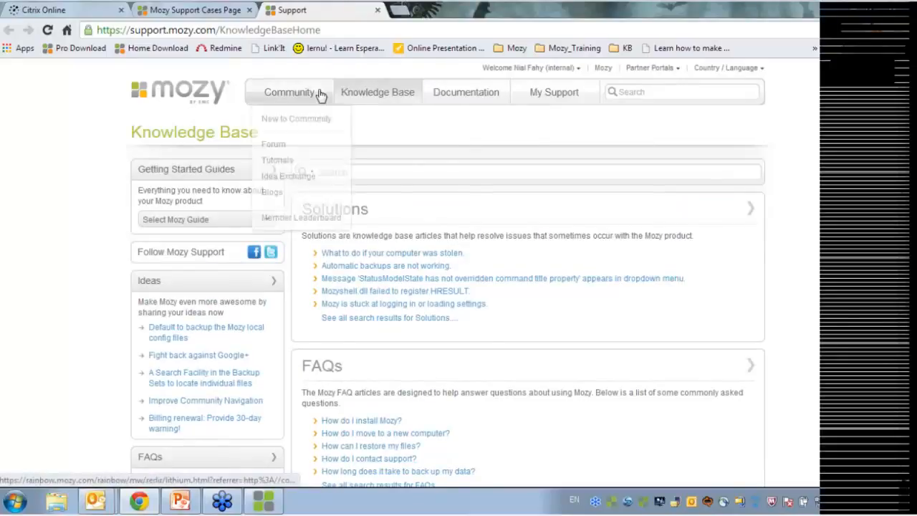
left_click(311, 96)
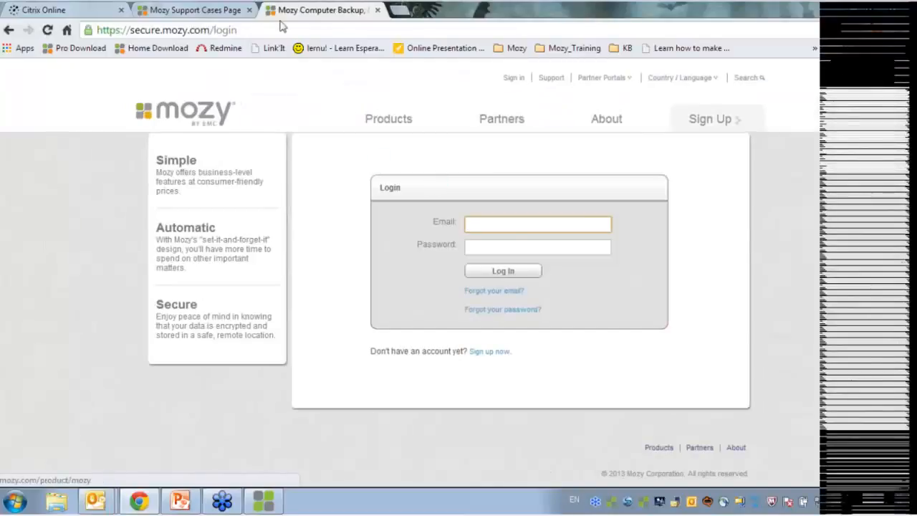
Close the Mozy login page and open the community Forum from My Support
left_click(378, 10)
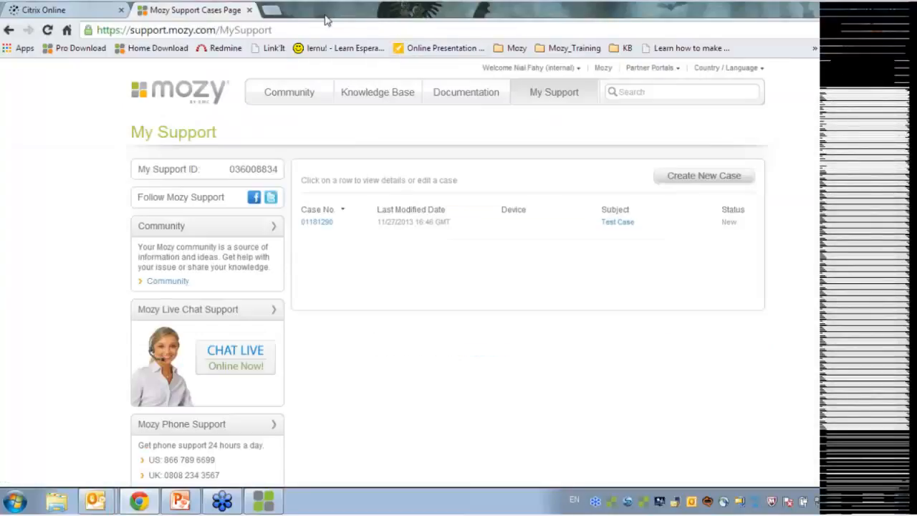
mouse_move(287, 93)
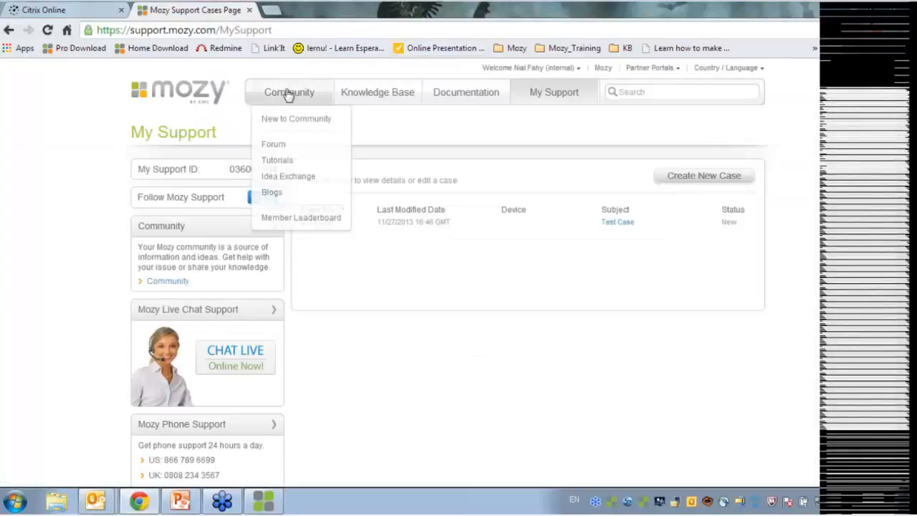
left_click(286, 146)
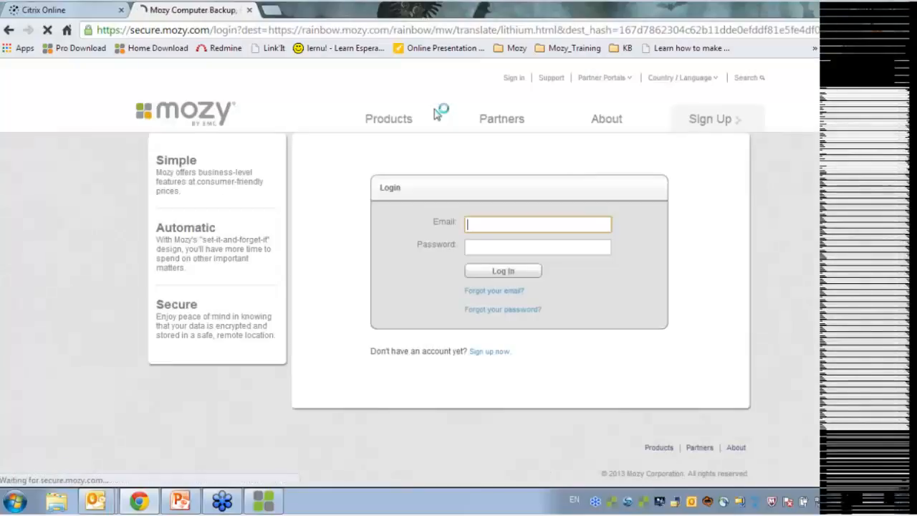
Load support.mozy.com in a new browser tab alongside the login page tab
mouse_move(437, 116)
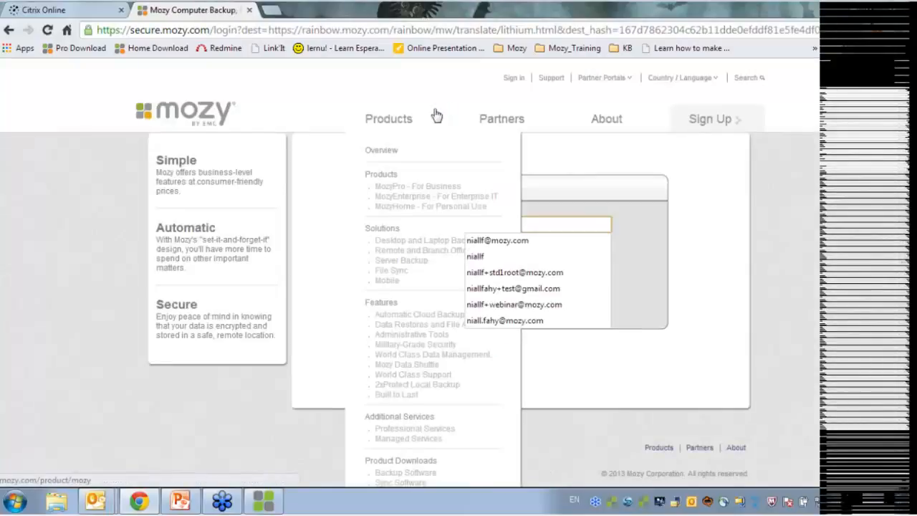
left_click(272, 10)
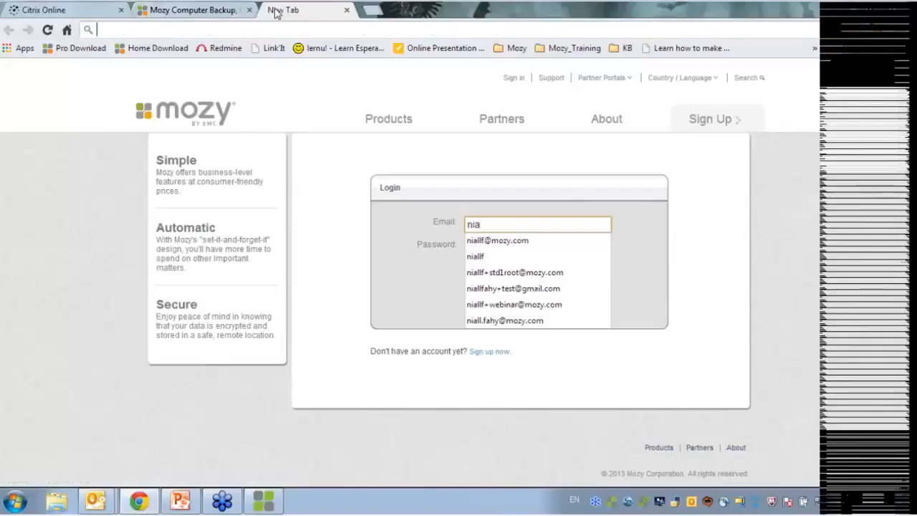
type("support.mozy.com")
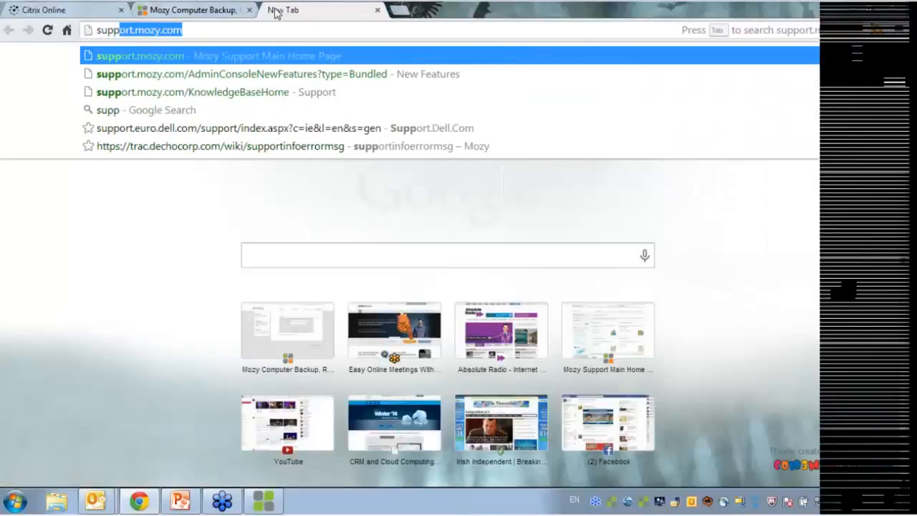
key("Return")
left_click(222, 9)
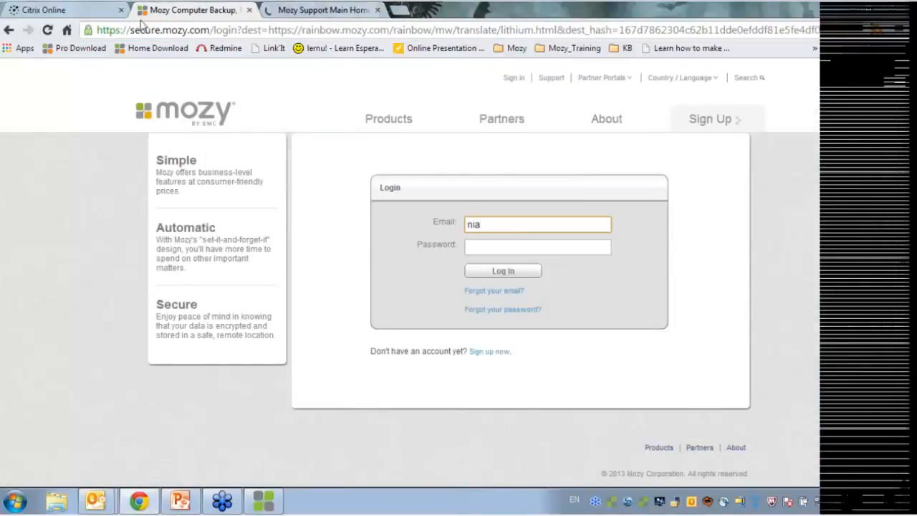
left_click(264, 10)
Go to the Mozy Community pages and look through the forum topics
left_click(297, 94)
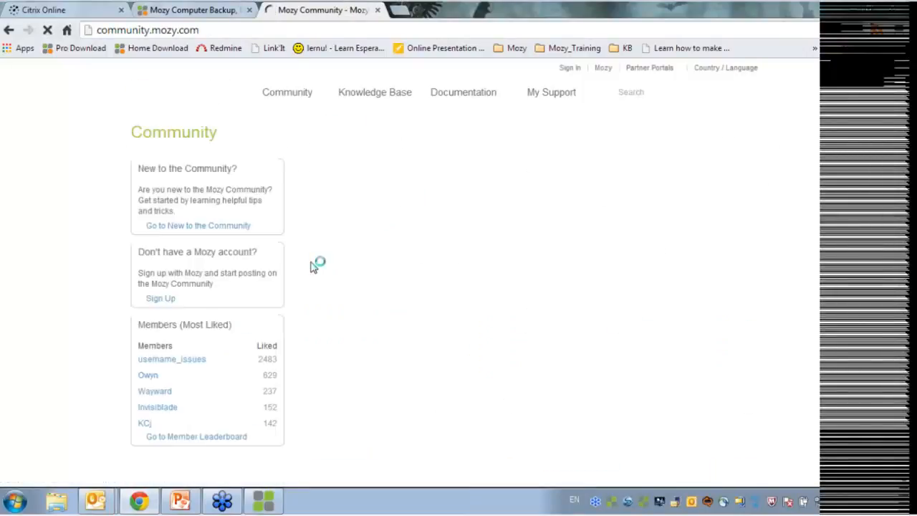
scroll(412, 279, "down", 1)
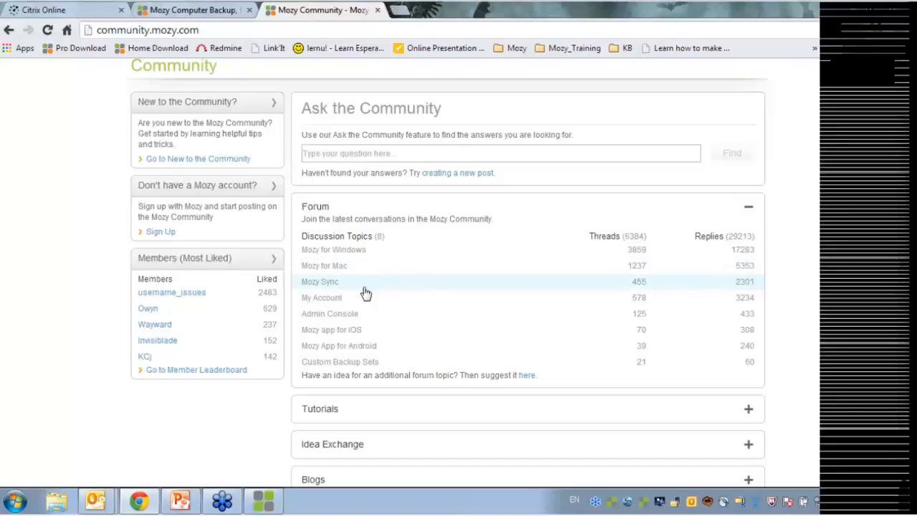
scroll(416, 351, "up", 2)
scroll(428, 344, "down", 4)
scroll(428, 331, "up", 1)
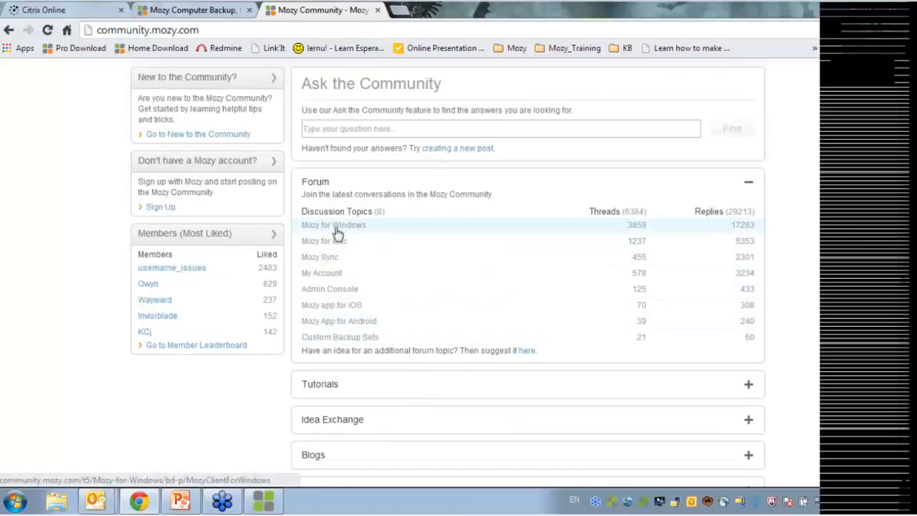
Open the Mozy for Windows discussion board and scan its thread list
left_click(337, 229)
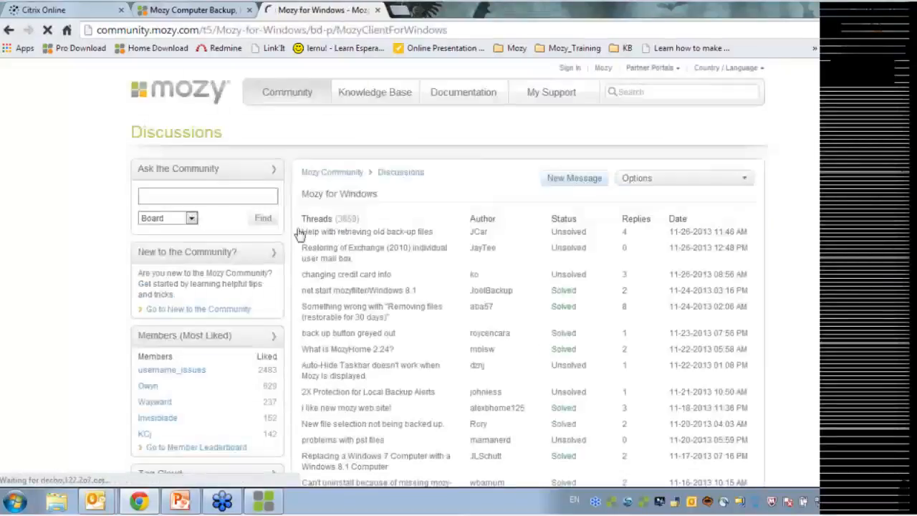
scroll(351, 212, "down", 6)
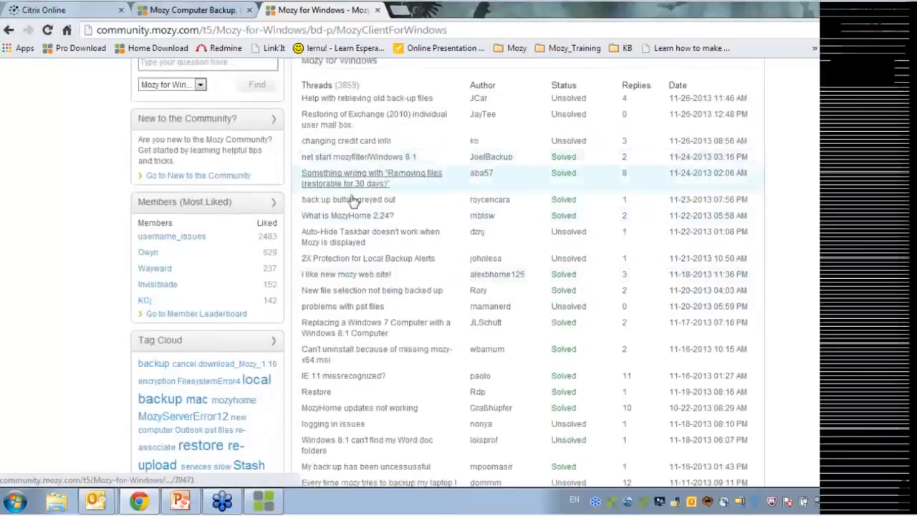
scroll(353, 297, "up", 6)
scroll(358, 309, "down", 2)
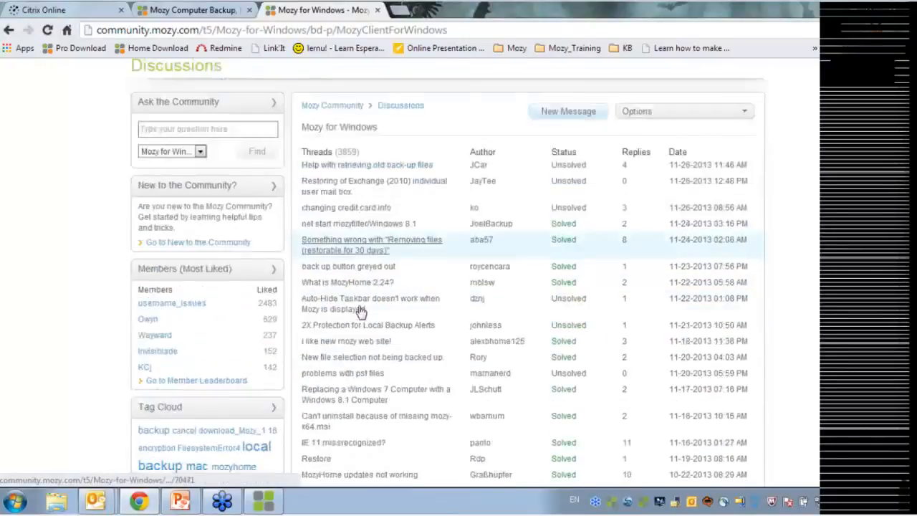
scroll(416, 279, "up", 2)
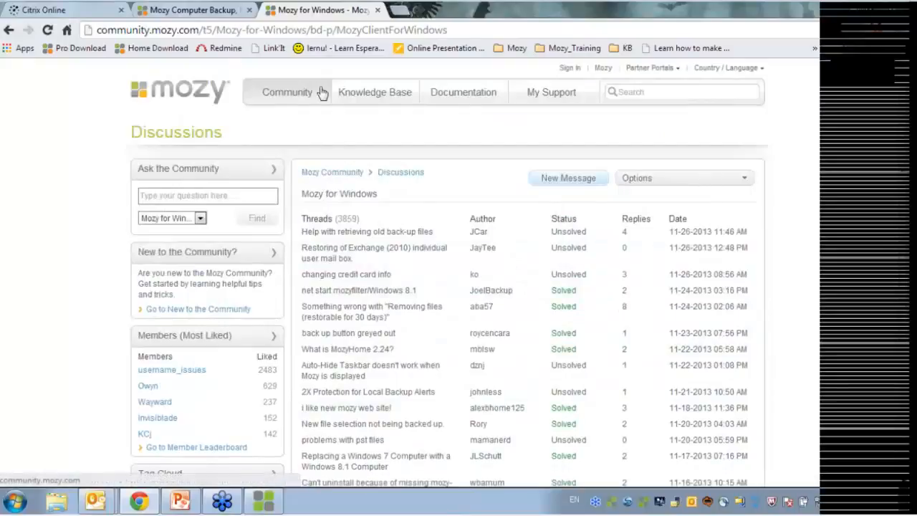
Visit the Mozy Documentation page, then return to the Community home
mouse_move(464, 101)
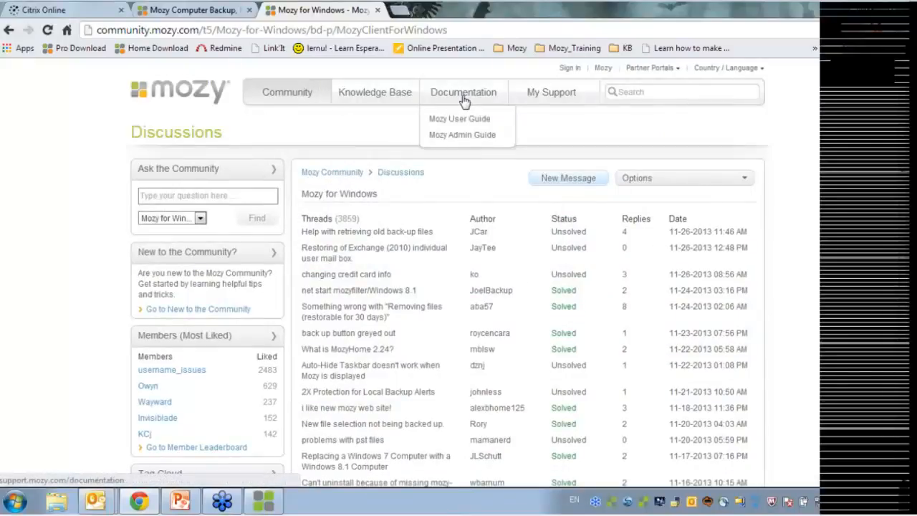
left_click(502, 95)
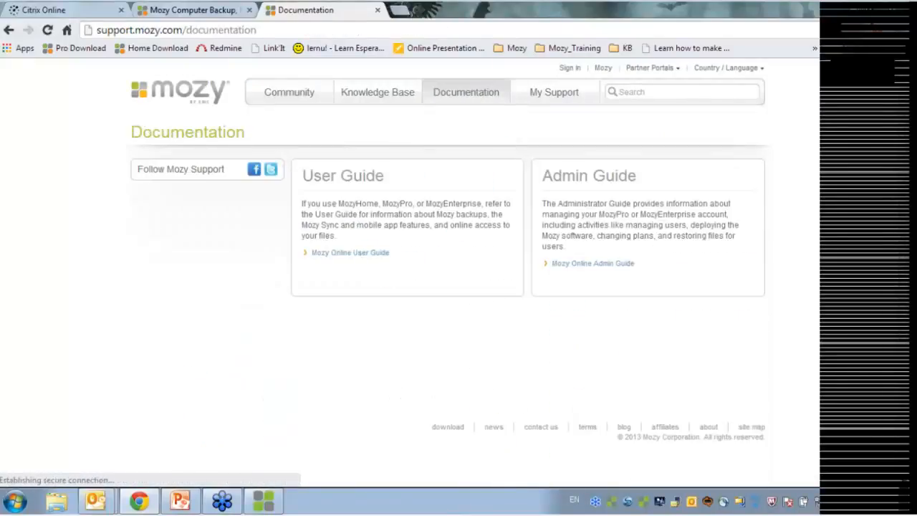
left_click(298, 97)
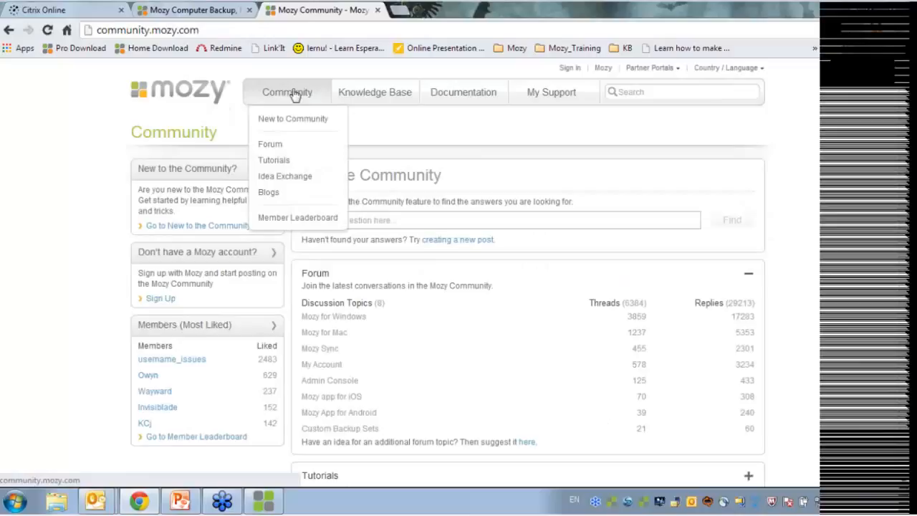
Open Community Tutorials and the Admin Console (MozyPro Web Interface) list of 17 tutorials
left_click(282, 163)
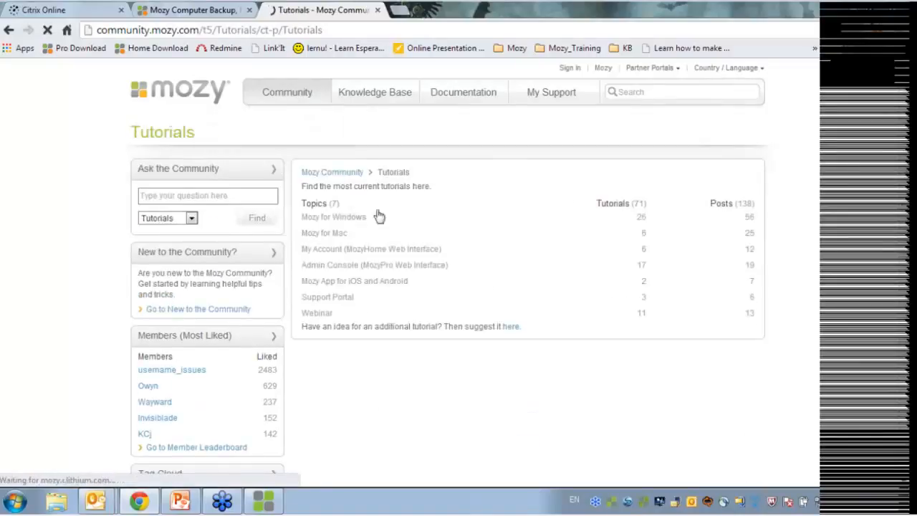
scroll(378, 312, "down", 2)
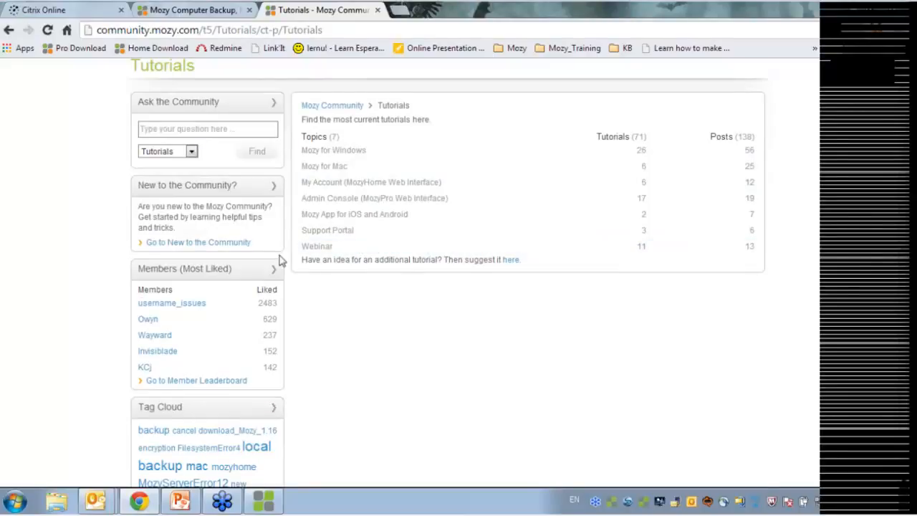
left_click(335, 199)
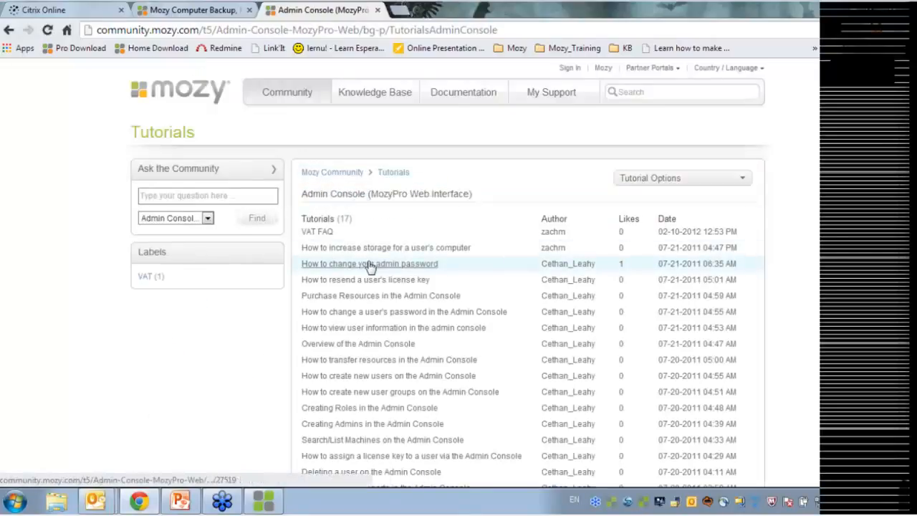
scroll(376, 315, "down", 2)
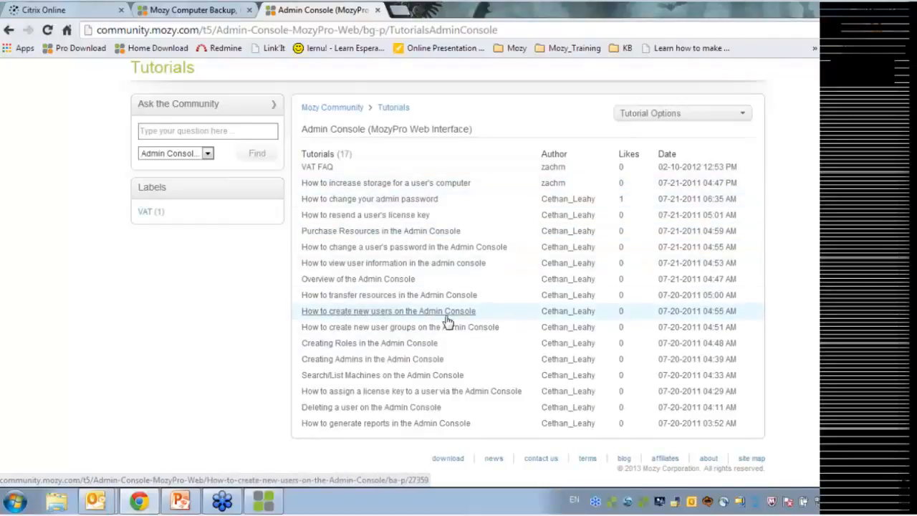
scroll(409, 229, "up", 1)
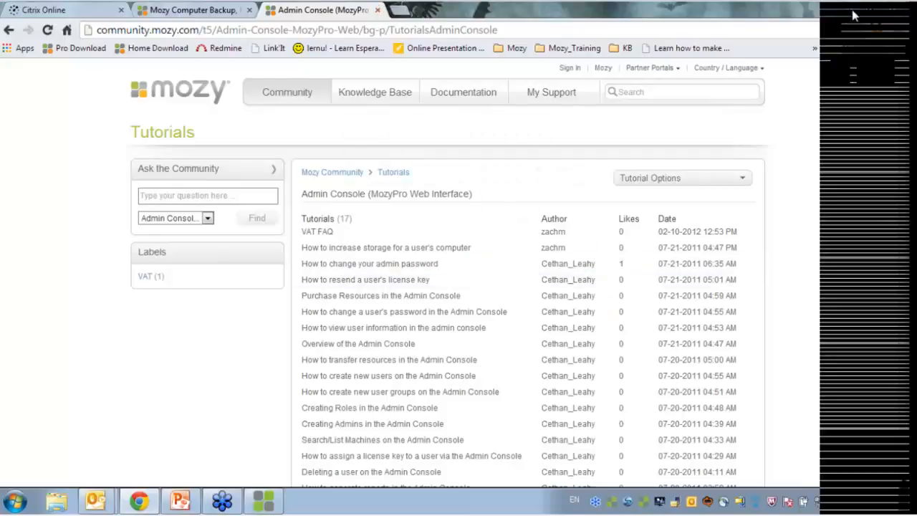
Bring November_Webinar_2013 forward, present Q&A slide 15 full screen, then return to Normal view
left_click(180, 501)
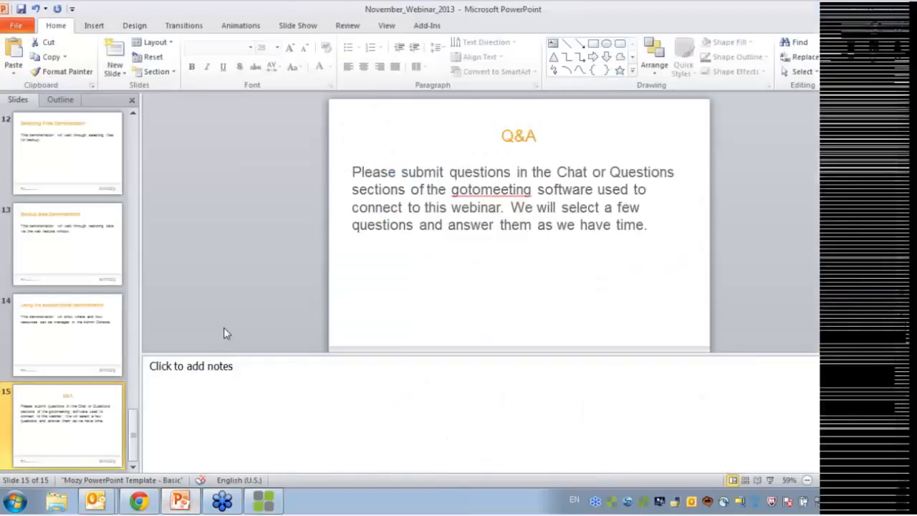
key("shift+F5")
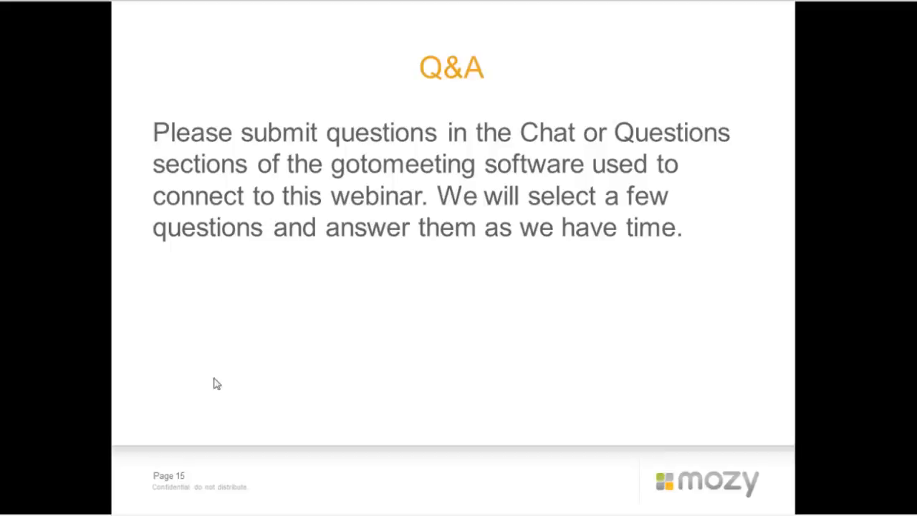
key("Escape")
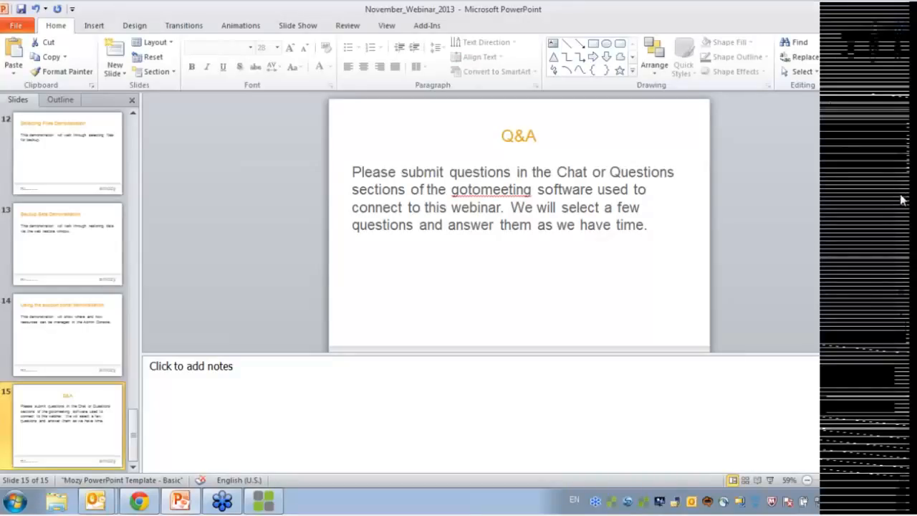
left_click(900, 34)
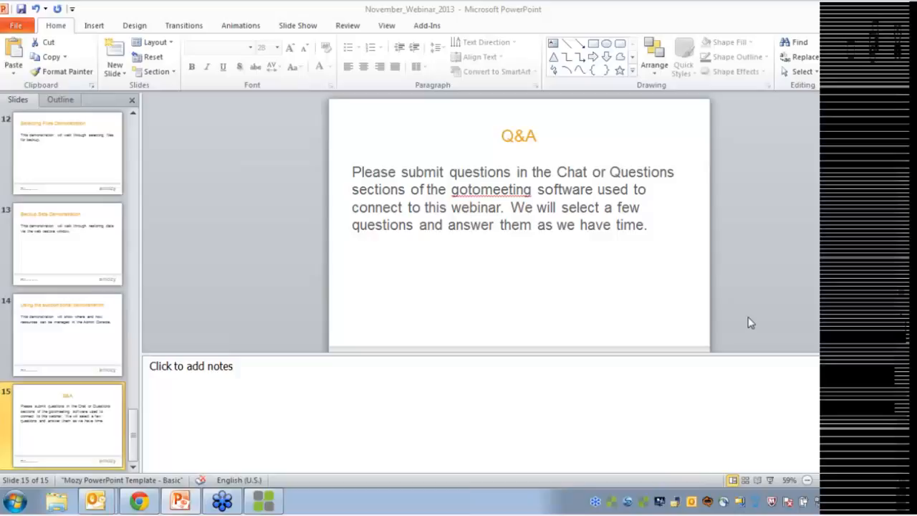
mouse_move(97, 501)
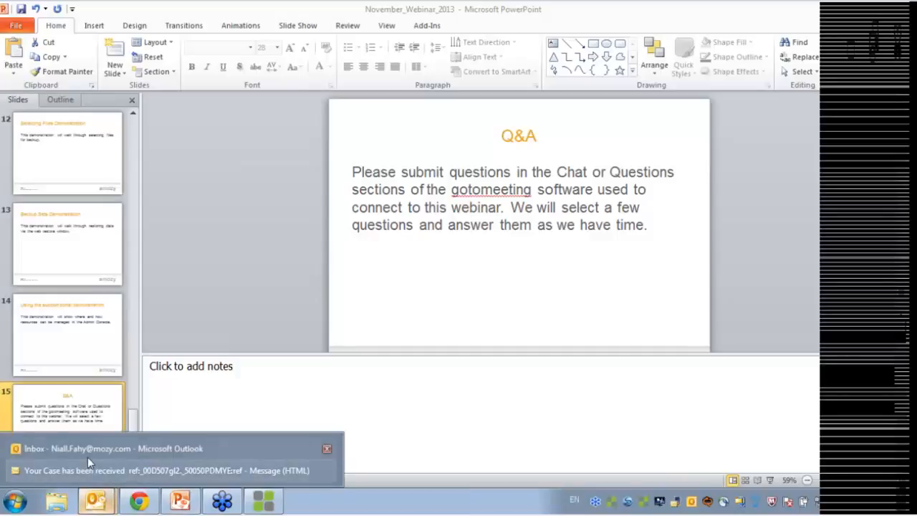
left_click(88, 455)
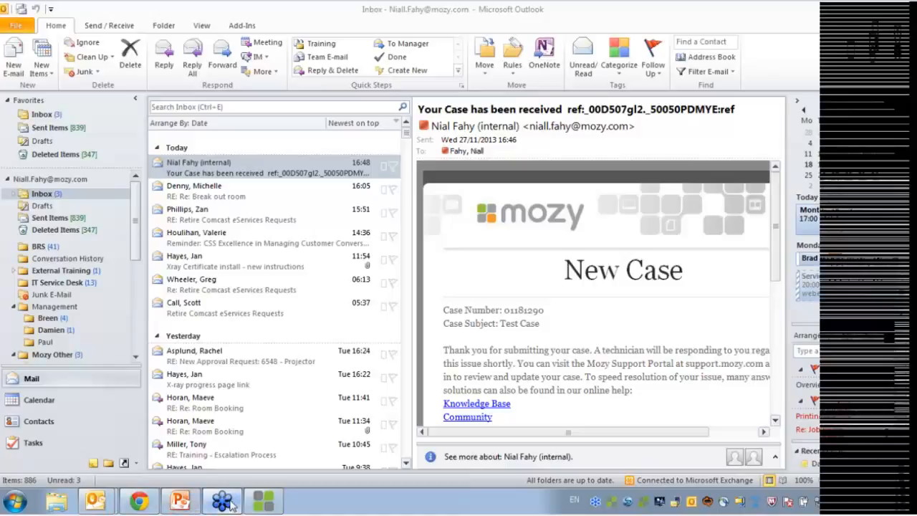
left_click(180, 500)
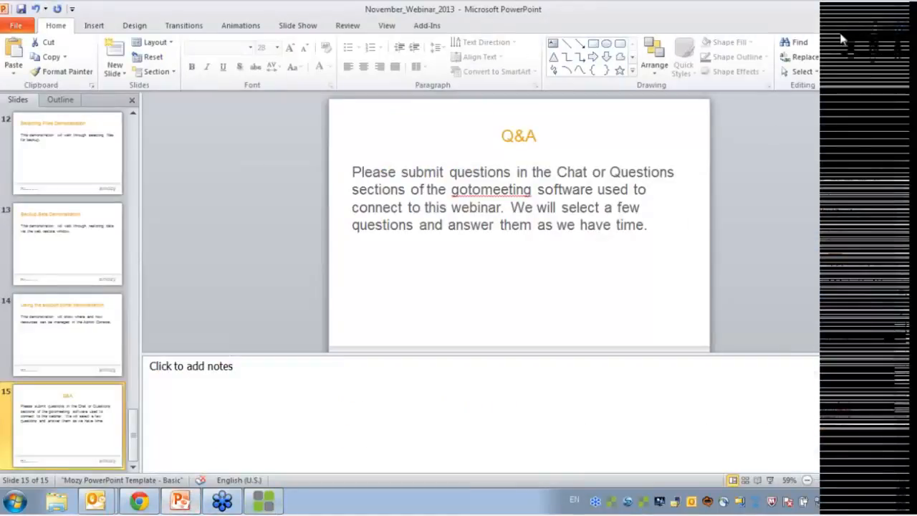
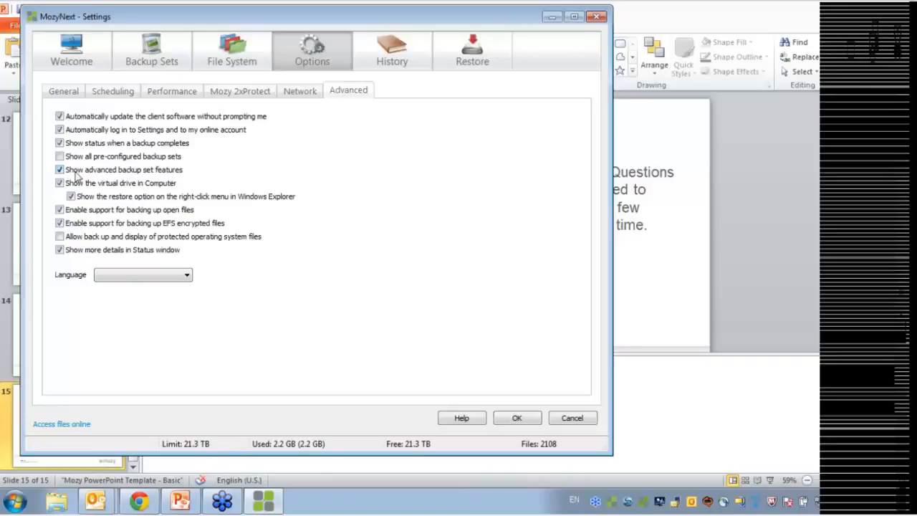
Open the Backup Sets page in MozyNext and bring its window back into focus
left_click(183, 66)
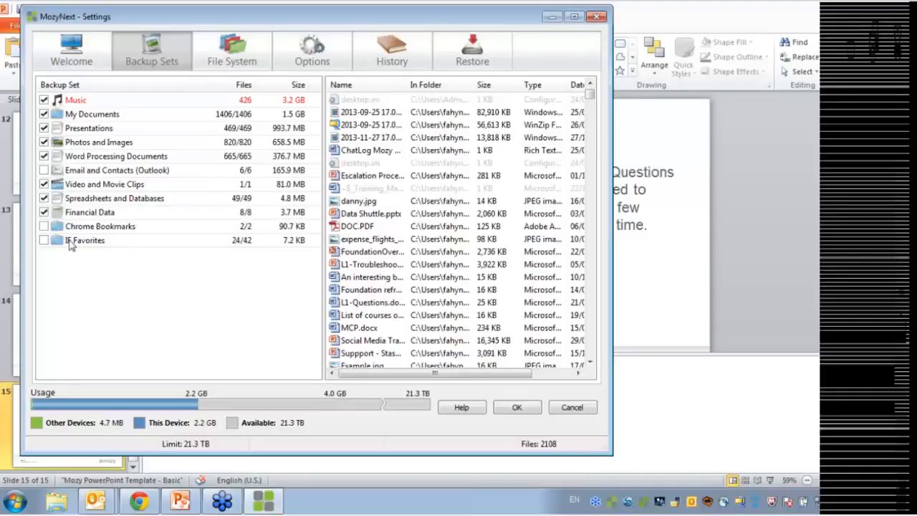
left_click(629, 271)
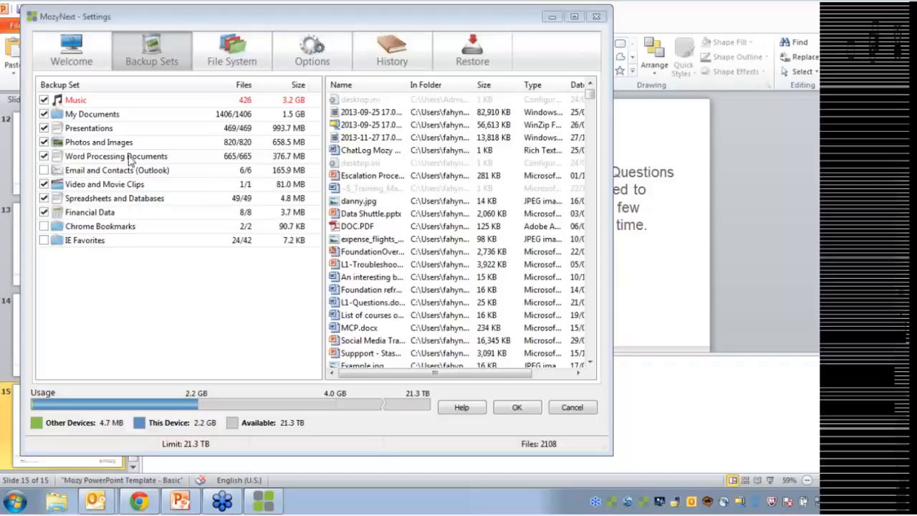
left_click(123, 278)
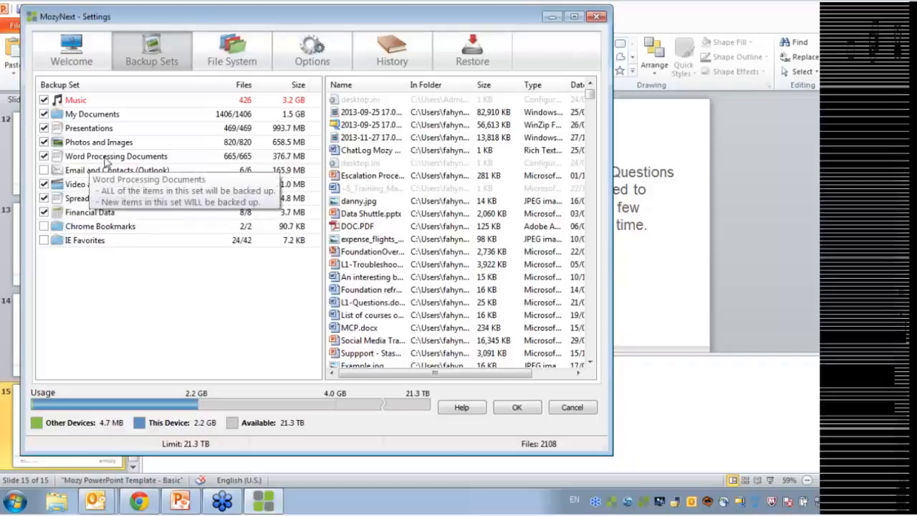
Open the Music set editor and cancel it, glance at File System, then return to Backup Sets
right_click(78, 101)
left_click(128, 124)
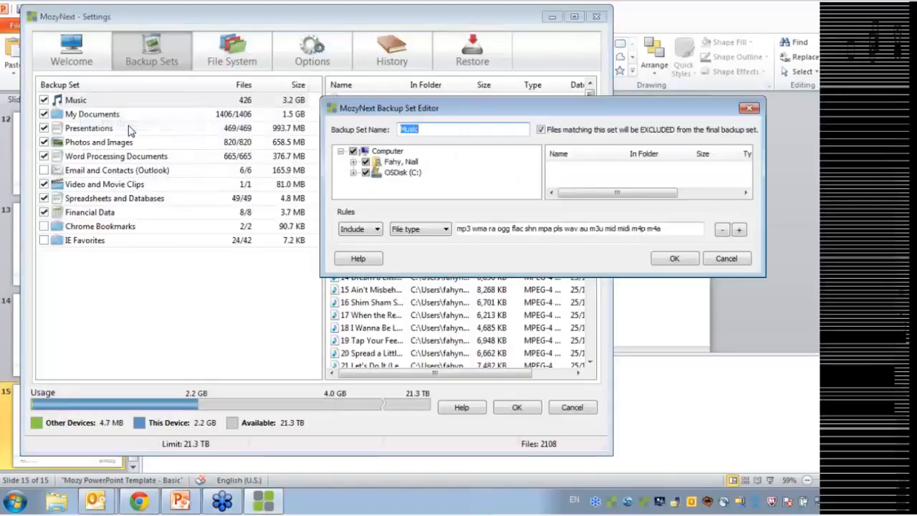
left_click_drag(500, 92, 249, 72)
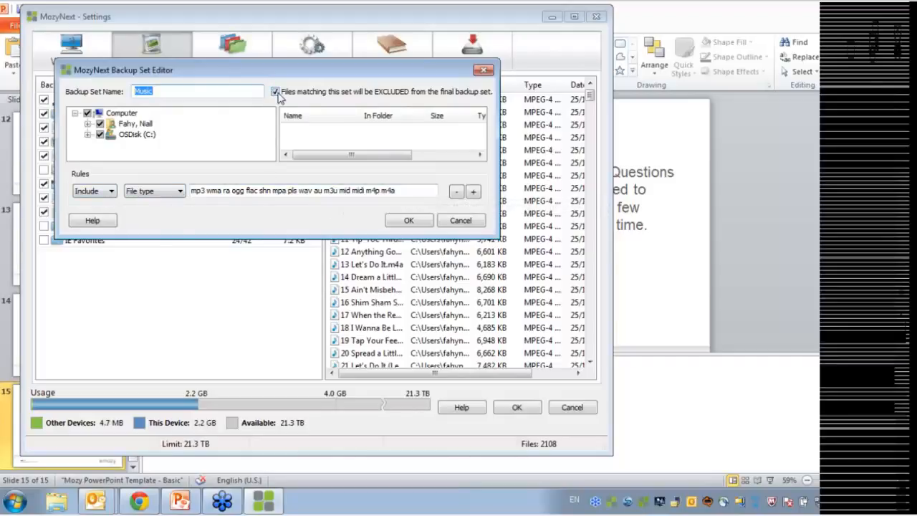
left_click(454, 218)
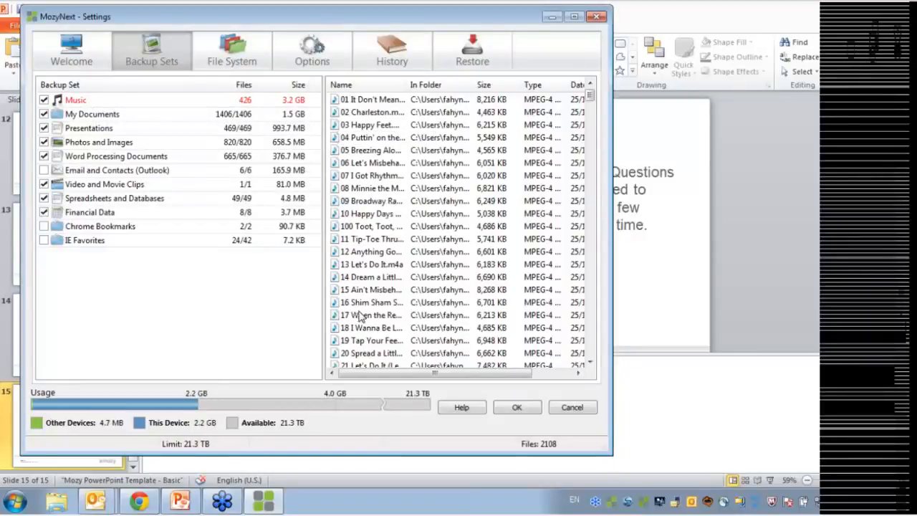
left_click(230, 65)
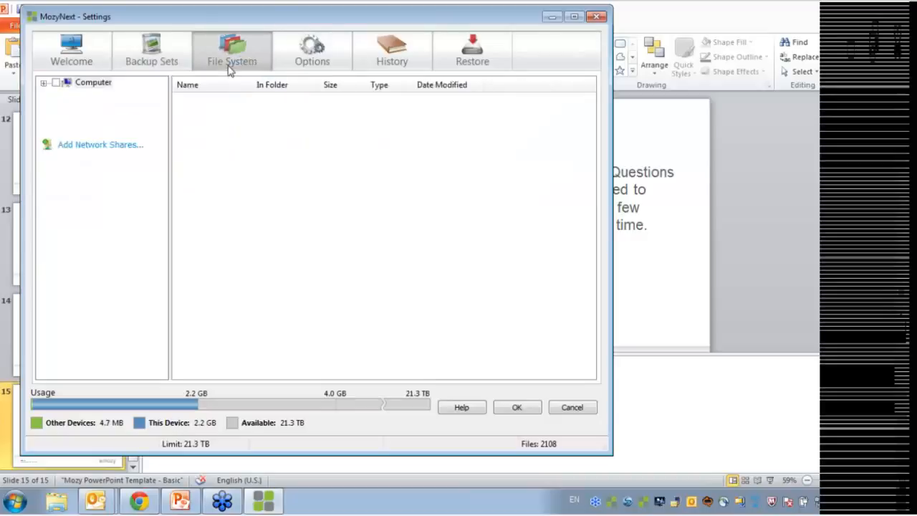
left_click(151, 62)
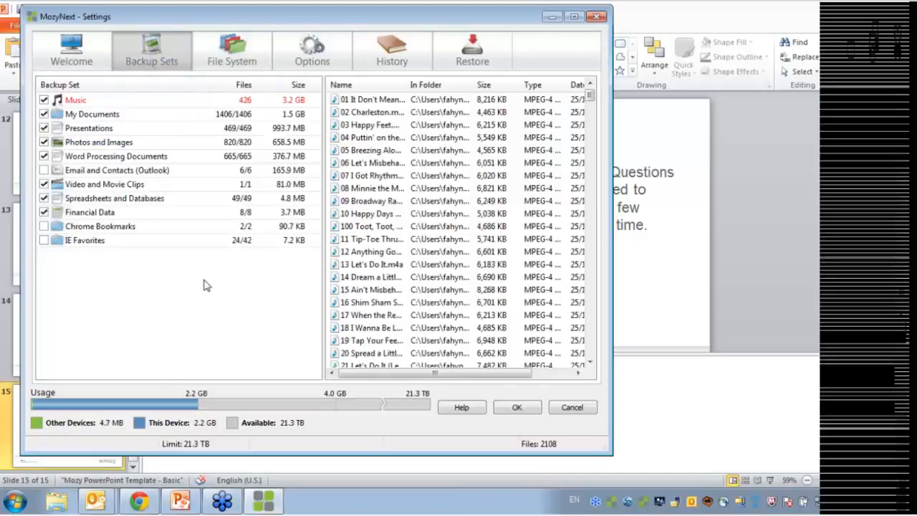
Start a new backup set and include the whole Computer in it
right_click(71, 263)
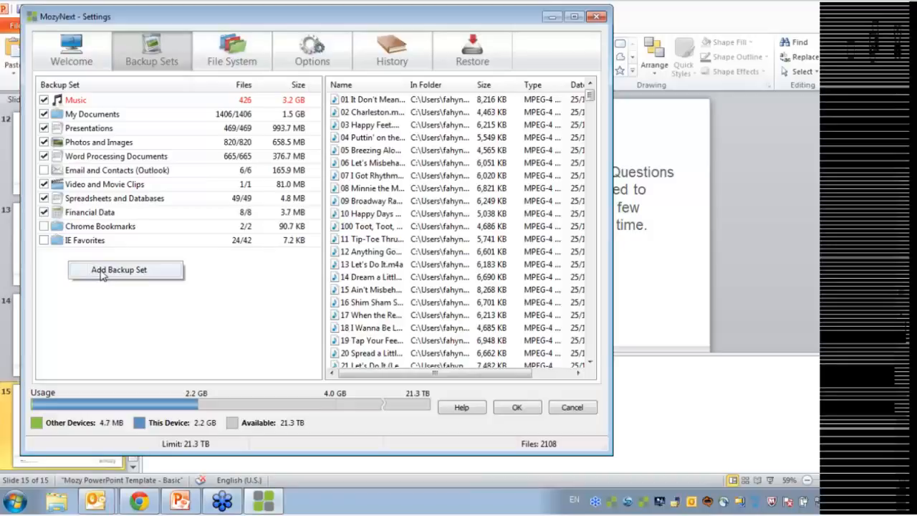
left_click(101, 276)
left_click_drag(415, 77, 168, 49)
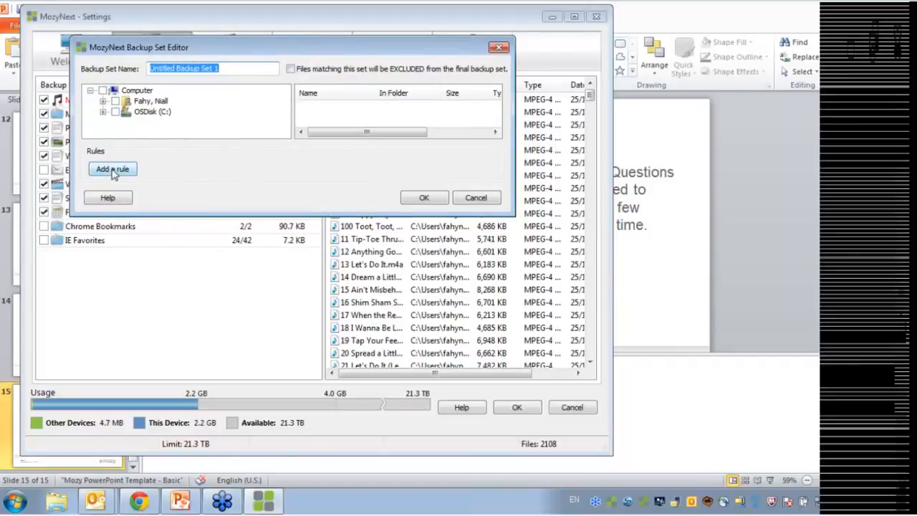
left_click(103, 92)
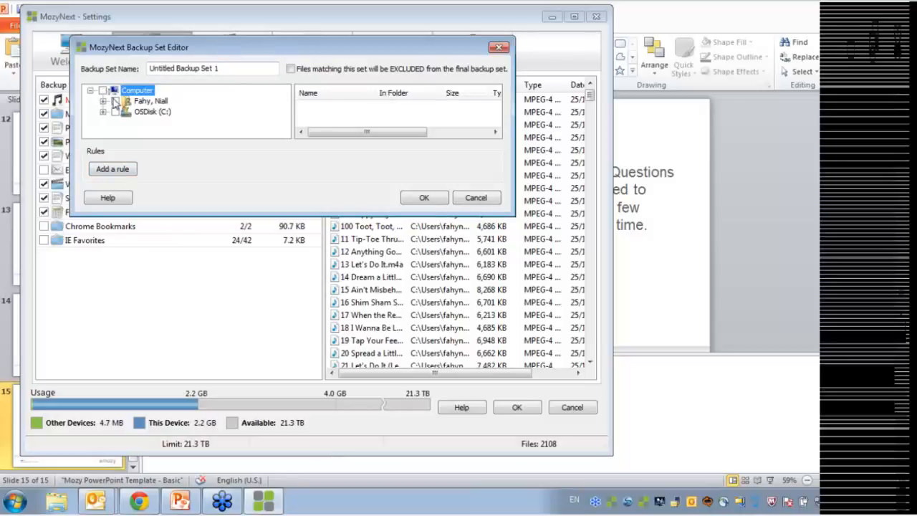
left_click(116, 102)
Add an Include rule for the .doc file type and save the set
left_click(113, 170)
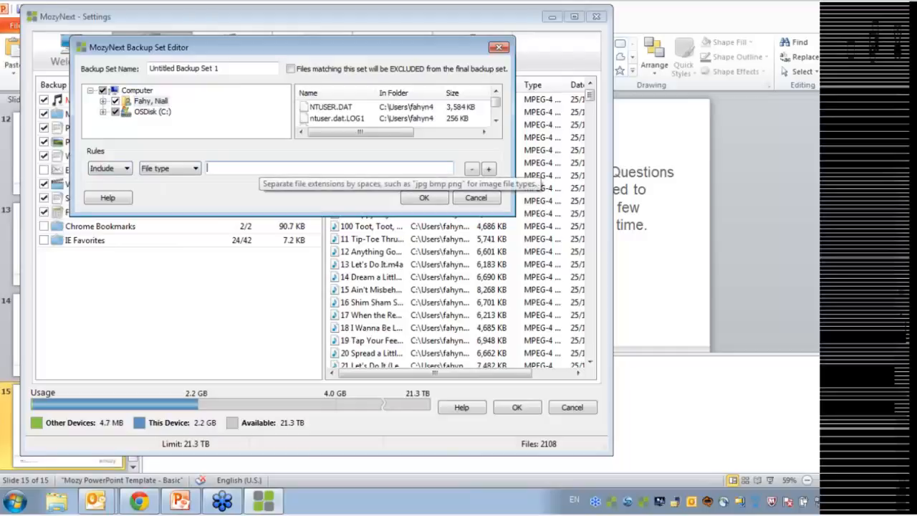
type(".doc")
left_click(126, 168)
left_click(118, 177)
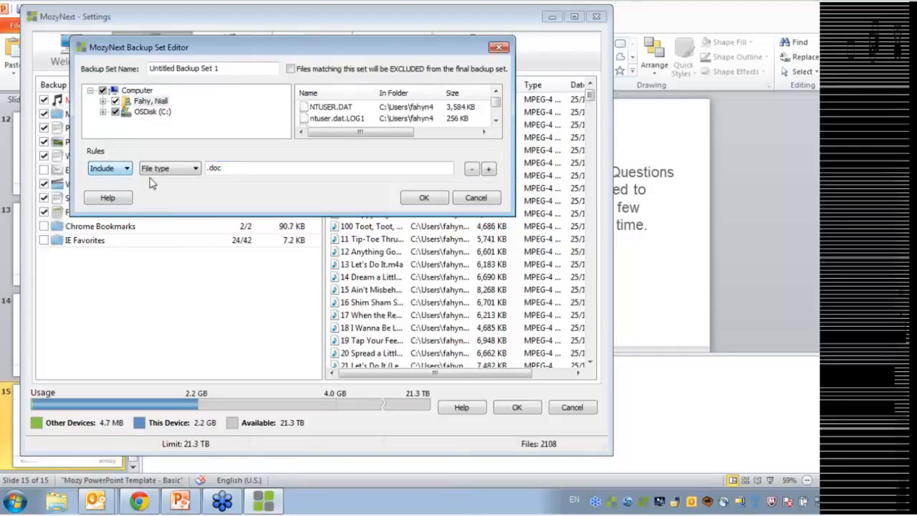
left_click(423, 198)
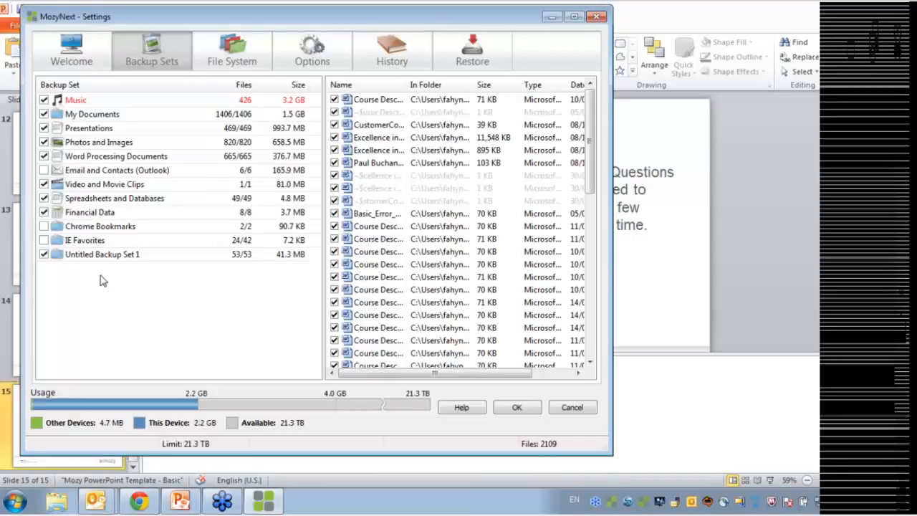
Edit Untitled Backup Set 1, switch its doc rule to Exclude, and save
right_click(80, 256)
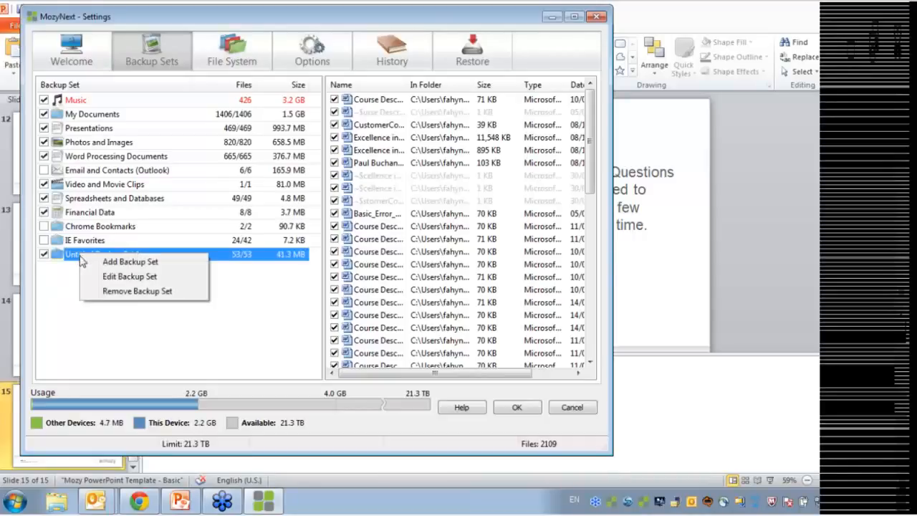
left_click(114, 276)
left_click_drag(372, 46, 93, 50)
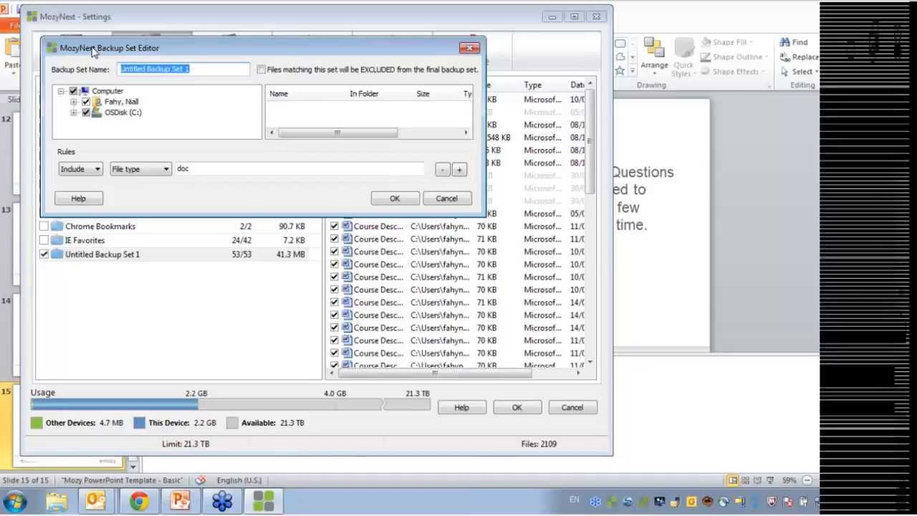
left_click(261, 70)
left_click(261, 70)
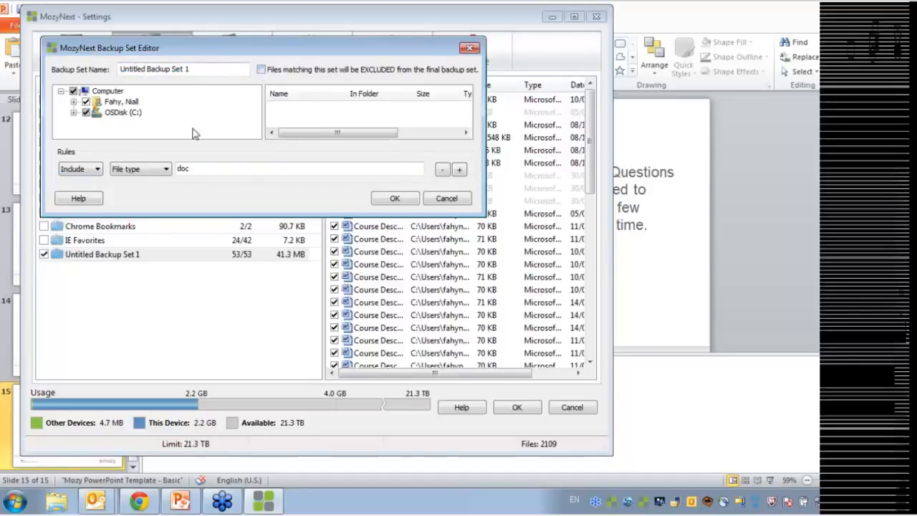
left_click(88, 169)
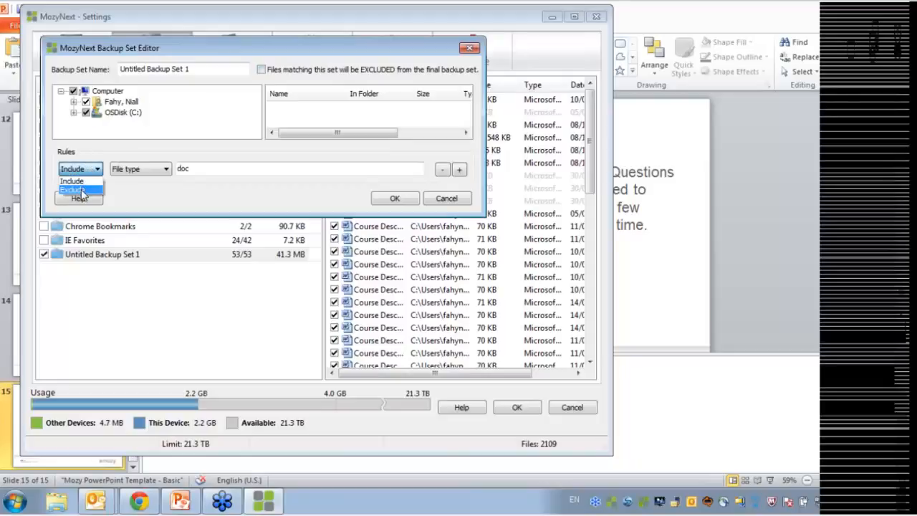
left_click(84, 188)
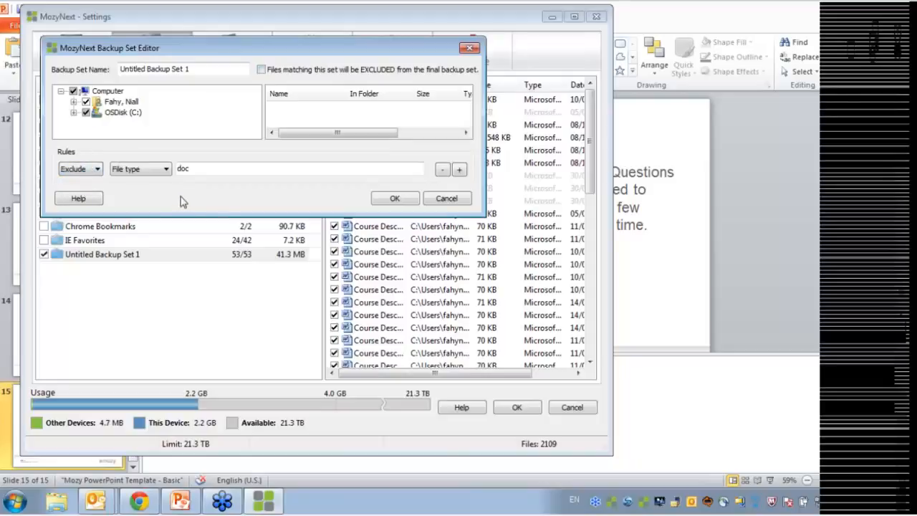
left_click(394, 199)
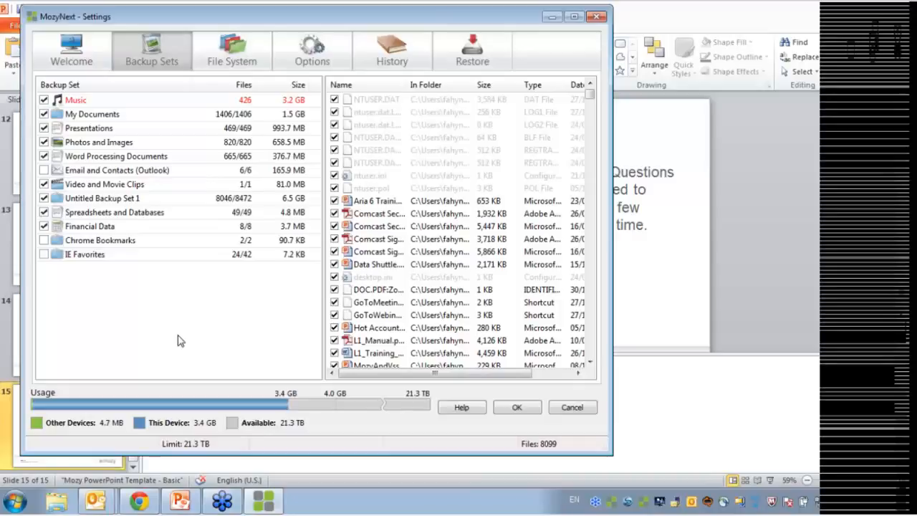
Return the doc rule to Include and mark Untitled Backup Set 1 as EXCLUDED, then save
right_click(98, 195)
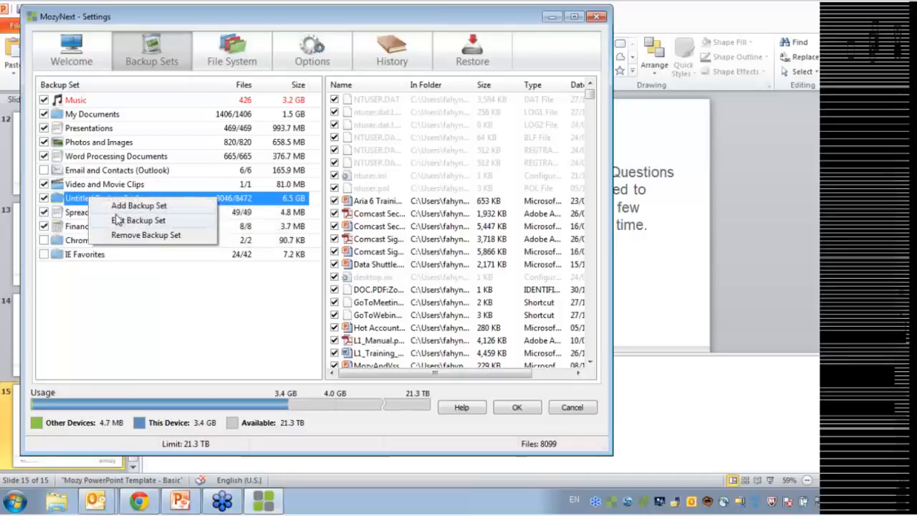
left_click(140, 220)
left_click_drag(430, 108, 214, 44)
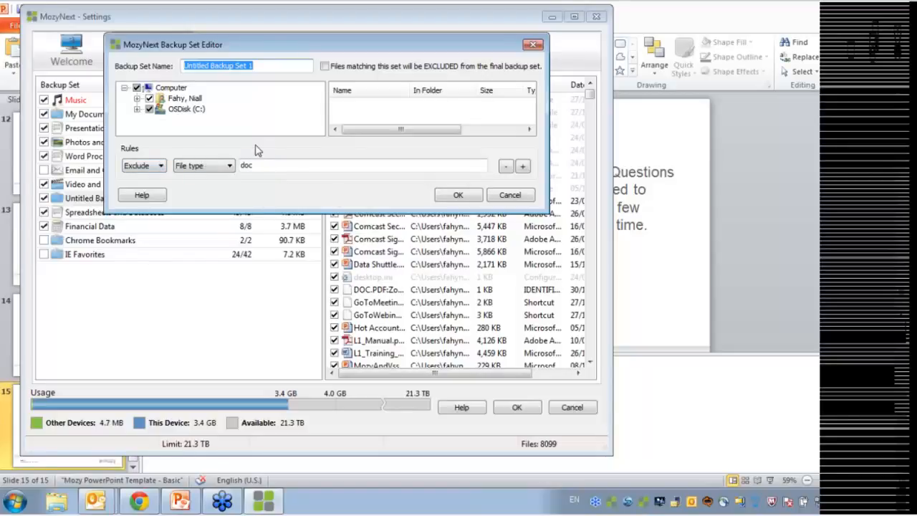
left_click(160, 167)
left_click(159, 177)
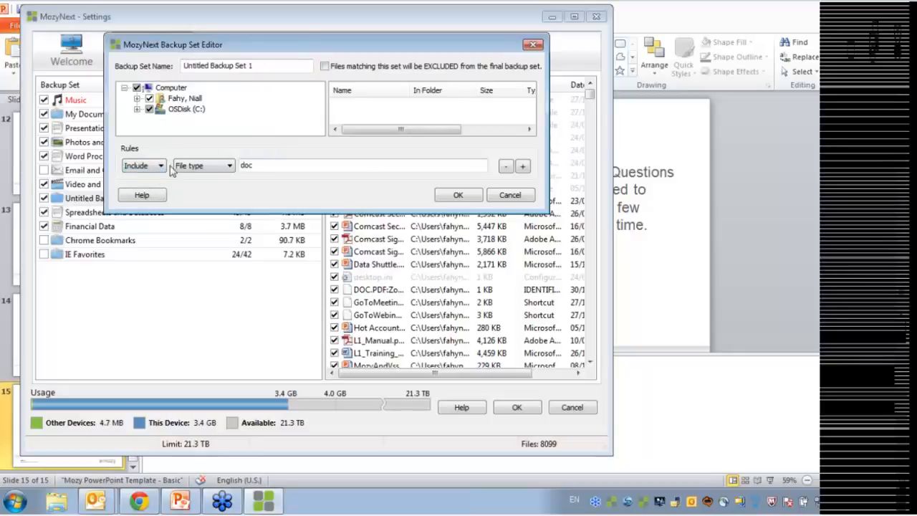
left_click(325, 66)
left_click(445, 200)
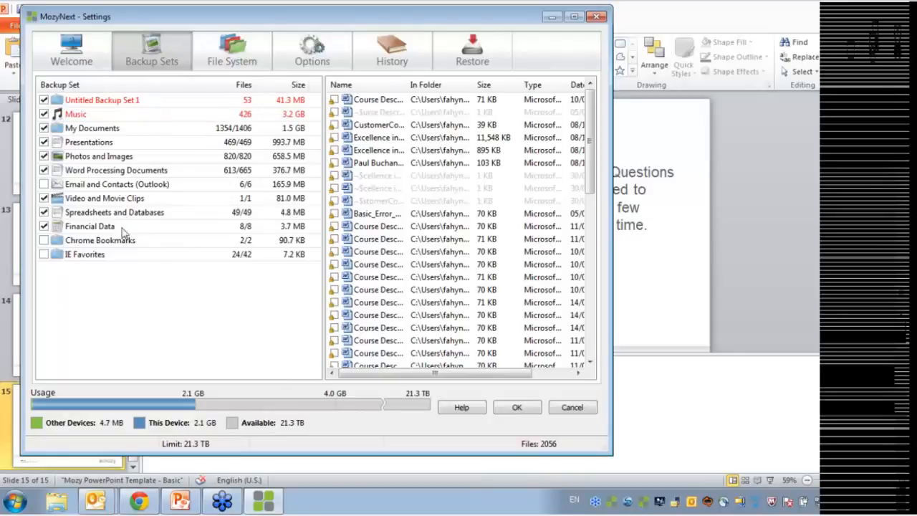
Compare the Music set's files with Untitled Backup Set 1's, then return to the presentation
left_click(108, 116)
left_click(116, 102)
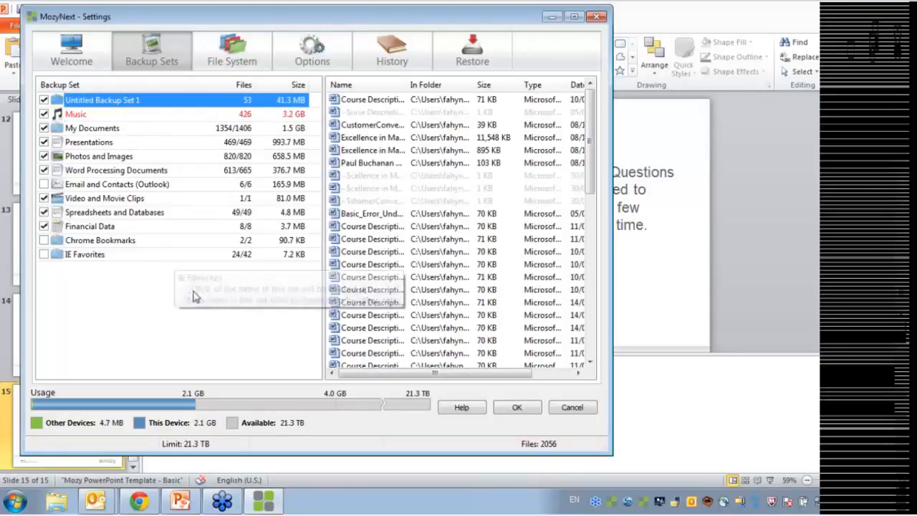
left_click(688, 204)
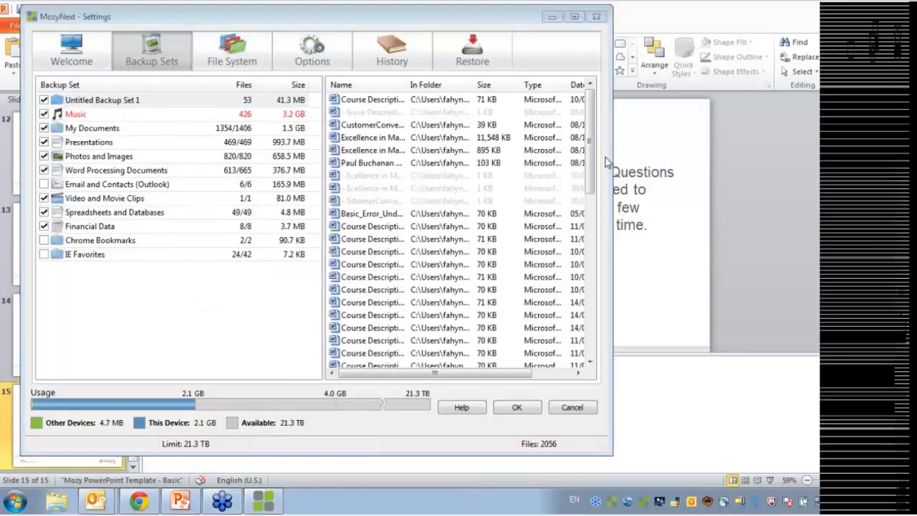